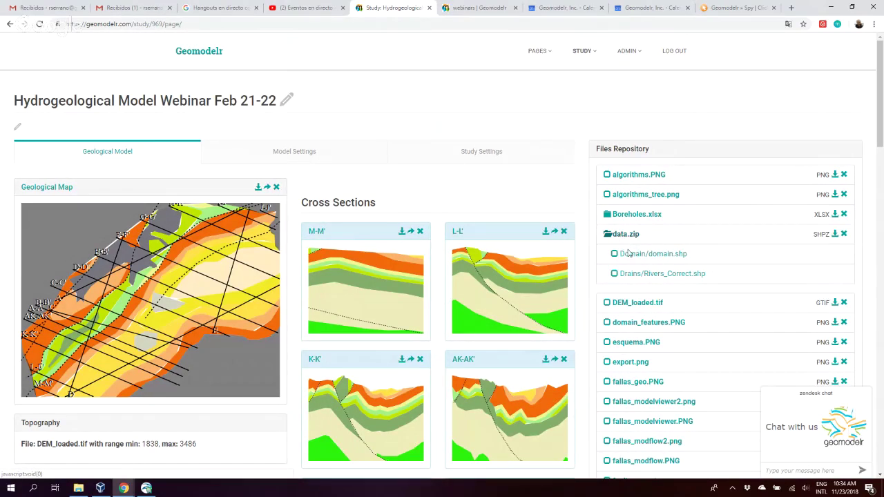
Step: Examine the metadata of Domain/domain.shp and Drains/Rivers_Correct.shp in the data.zip repository file
{"action": "left_click", "coordinate": [628, 257]}
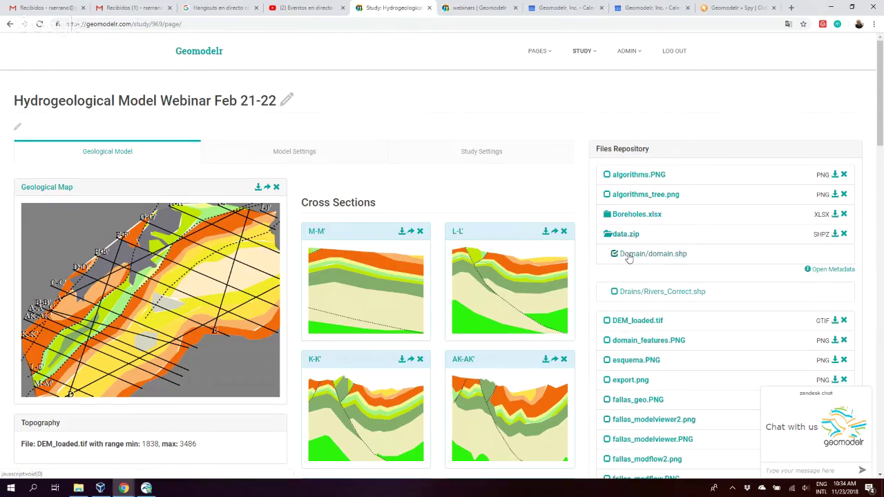
{"action": "left_click", "coordinate": [830, 269]}
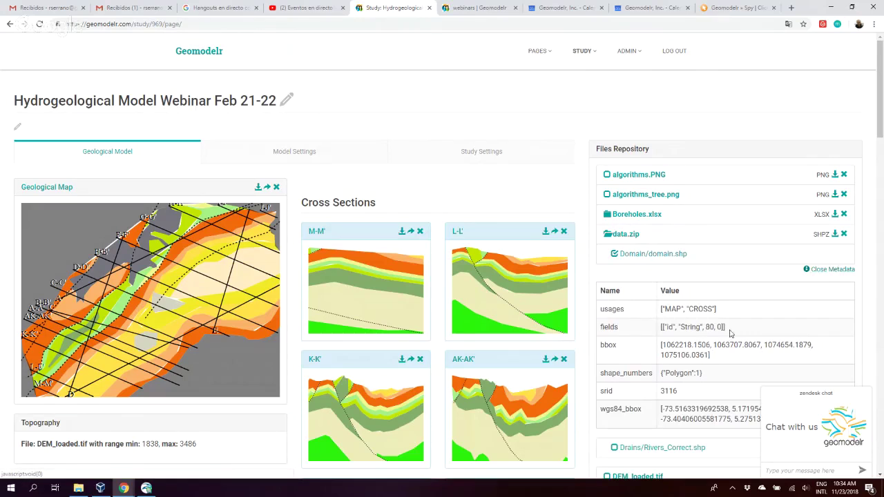
{"action": "scroll", "coordinate": [723, 334], "scroll_direction": "down", "scroll_amount": 2}
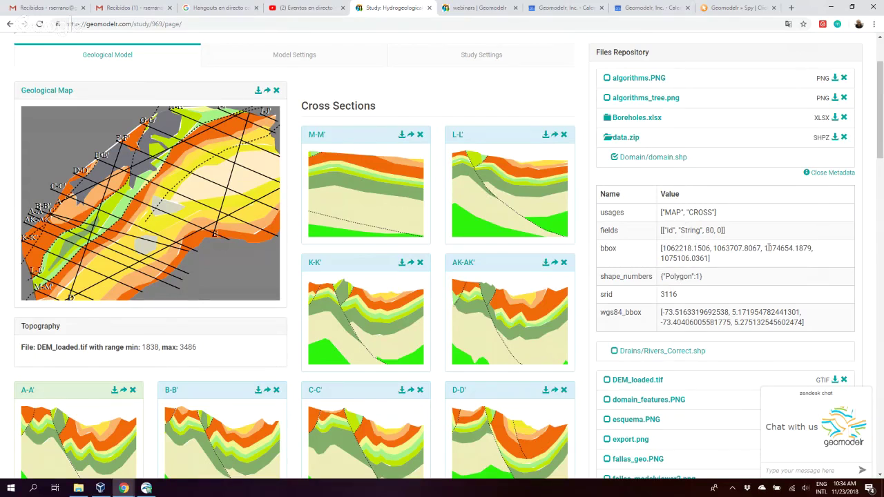
{"action": "left_click", "coordinate": [652, 352]}
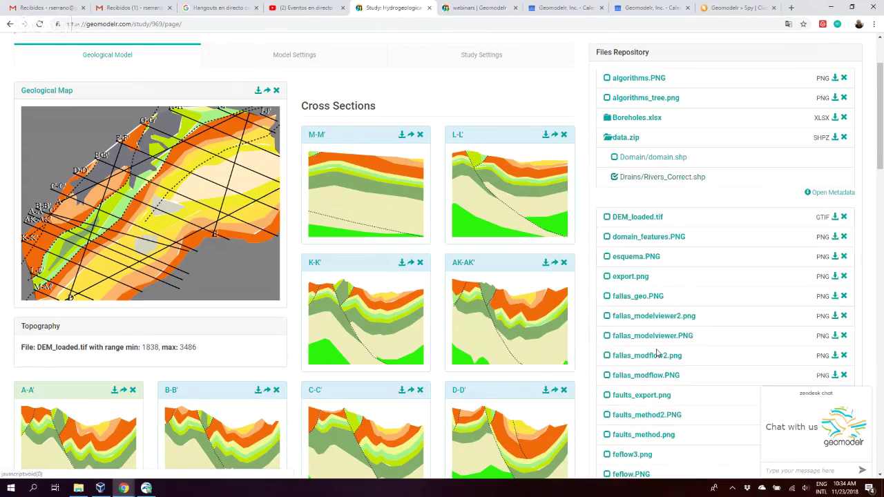
{"action": "left_click", "coordinate": [820, 194]}
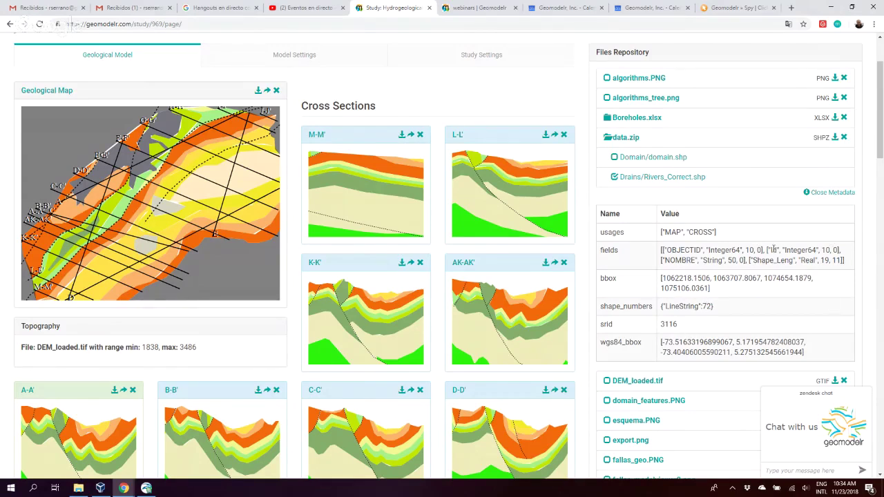
Step: Start a new boreholes dataset for the geological model, named "my dataset of boreholes"
{"action": "scroll", "coordinate": [715, 306], "scroll_direction": "down", "scroll_amount": 2}
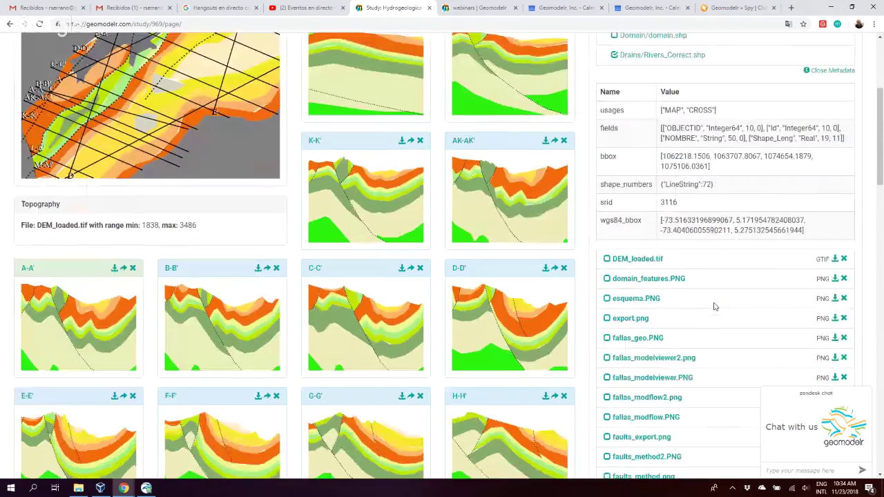
{"action": "scroll", "coordinate": [350, 311], "scroll_direction": "down", "scroll_amount": 4}
{"action": "scroll", "coordinate": [350, 311], "scroll_direction": "down", "scroll_amount": 3}
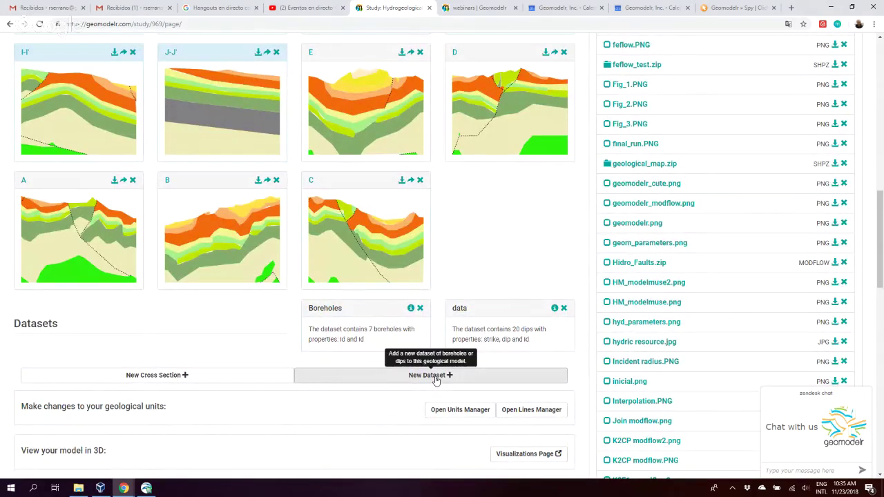
{"action": "left_click", "coordinate": [435, 376]}
{"action": "scroll", "coordinate": [539, 365], "scroll_direction": "down", "scroll_amount": 3}
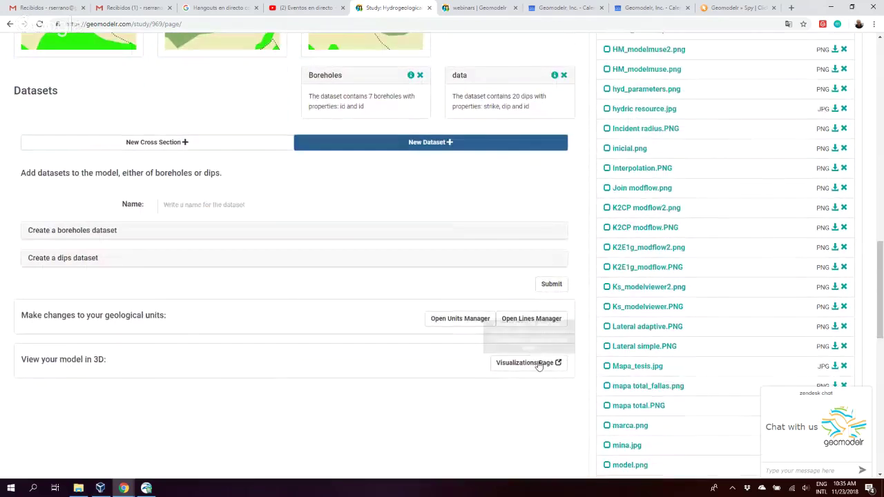
{"action": "left_click", "coordinate": [251, 206]}
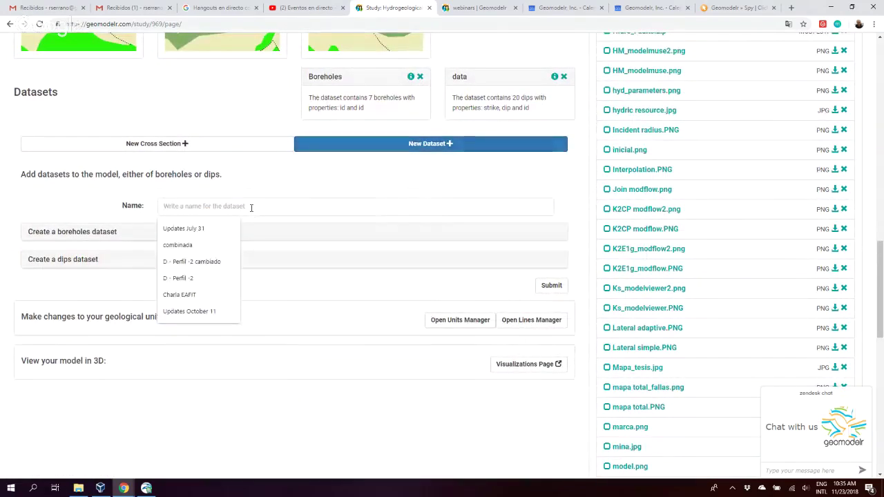
{"action": "type", "text": "my dataset of boreholes"}
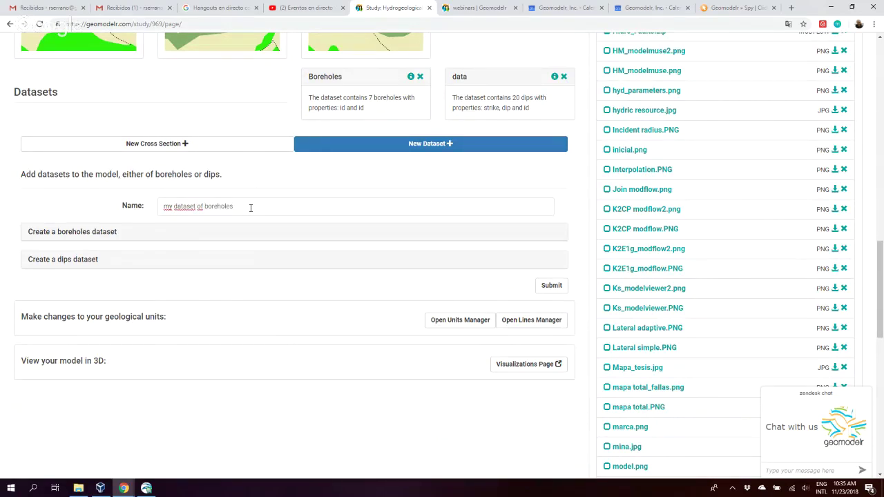
{"action": "left_click", "coordinate": [53, 234]}
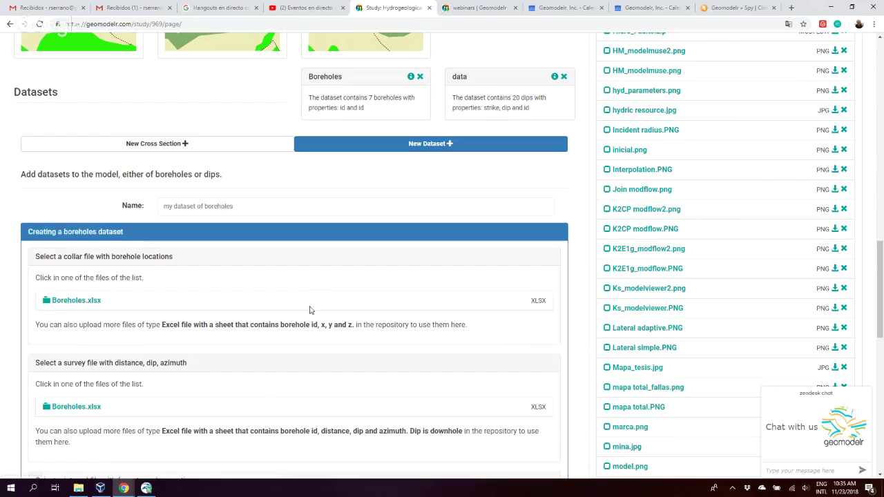
Step: Choose the COLLAR sheet of Boreholes.xlsx as the collar file with the borehole locations
{"action": "scroll", "coordinate": [309, 310], "scroll_direction": "down", "scroll_amount": 2}
{"action": "left_click", "coordinate": [59, 152]}
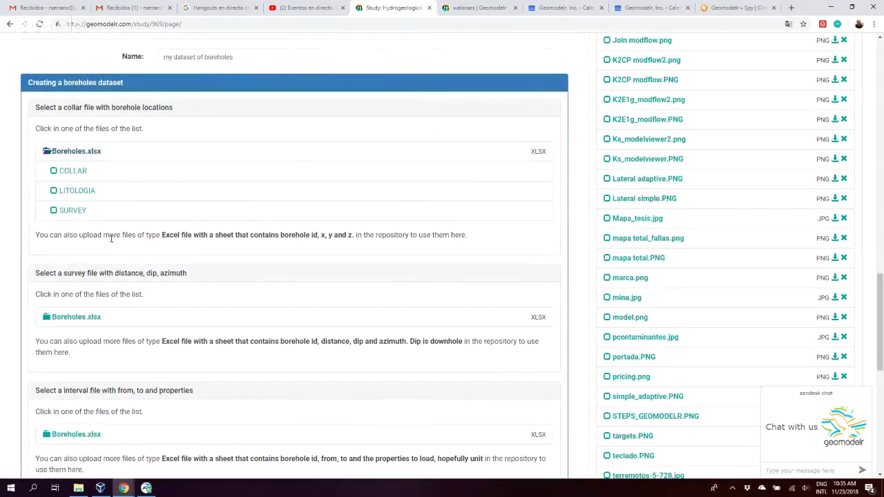
{"action": "left_click", "coordinate": [73, 171]}
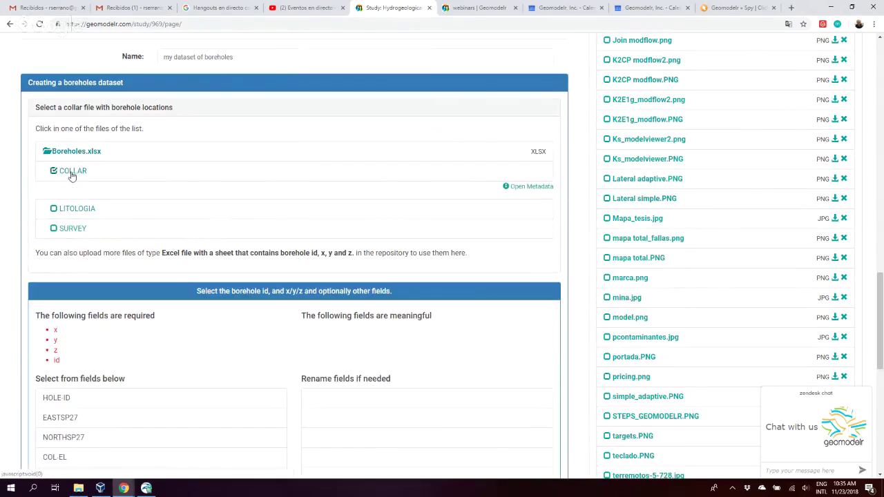
Step: Load the collar field EASTSP27 as x and NORTHSP27 as y
{"action": "scroll", "coordinate": [152, 353], "scroll_direction": "down", "scroll_amount": 2}
{"action": "scroll", "coordinate": [152, 353], "scroll_direction": "down", "scroll_amount": 1}
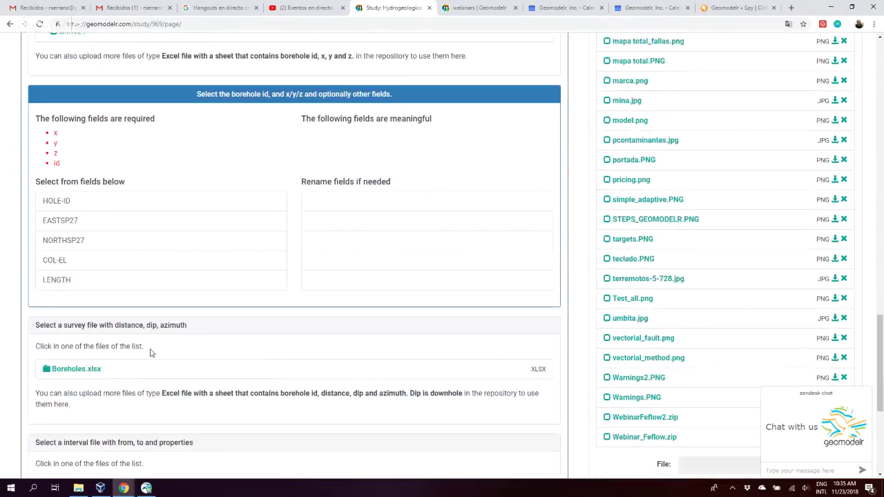
{"action": "left_click", "coordinate": [105, 220]}
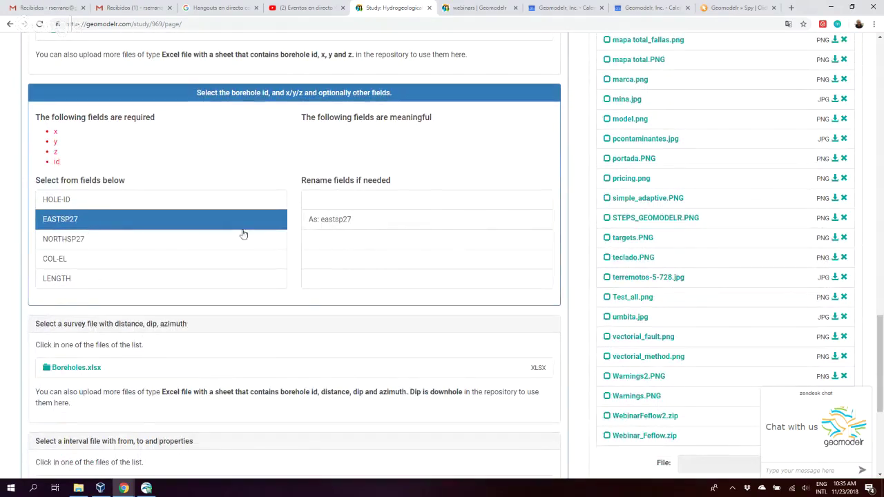
{"action": "left_click", "coordinate": [342, 222]}
{"action": "left_click", "coordinate": [330, 118]}
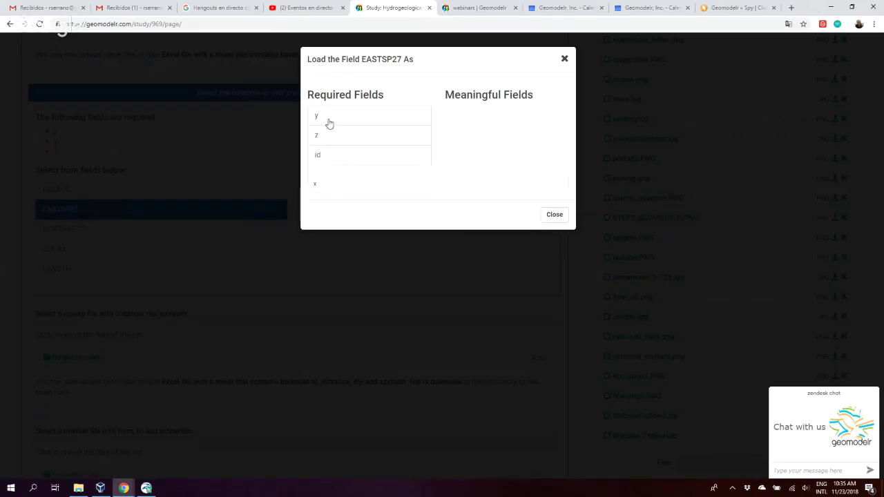
{"action": "left_click", "coordinate": [556, 218]}
{"action": "left_click", "coordinate": [166, 228]}
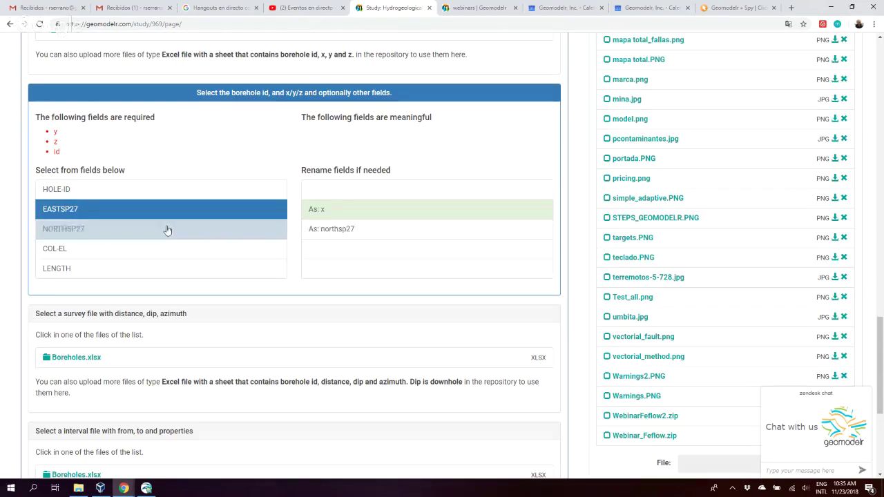
{"action": "left_click", "coordinate": [372, 230]}
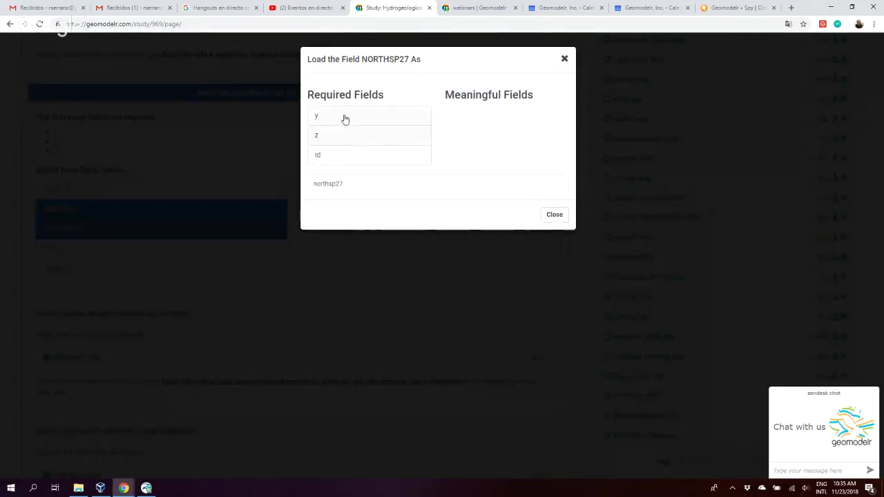
{"action": "left_click", "coordinate": [562, 200]}
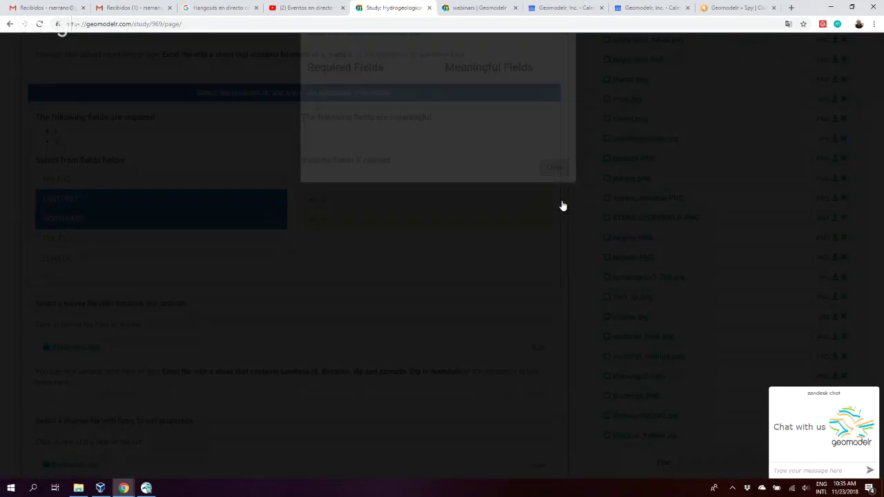
Step: Load the collar field COL-EL as z and HOLE-ID as id
{"action": "left_click", "coordinate": [106, 236]}
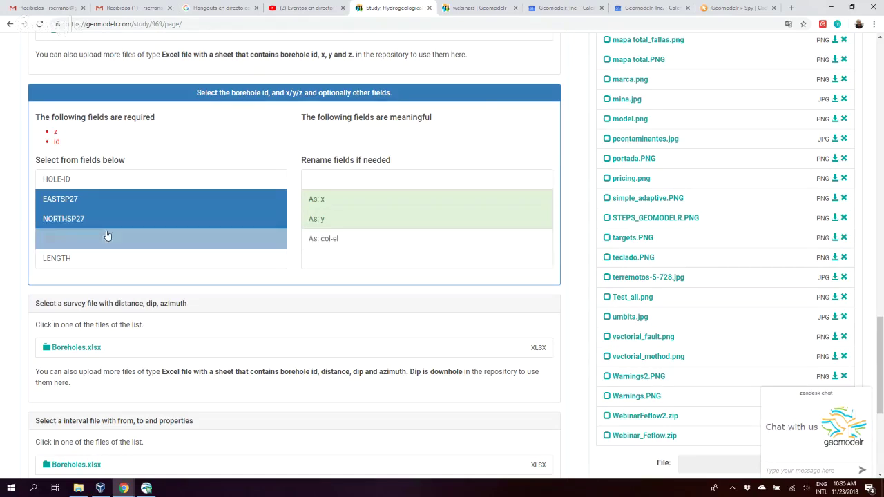
{"action": "left_click", "coordinate": [347, 239]}
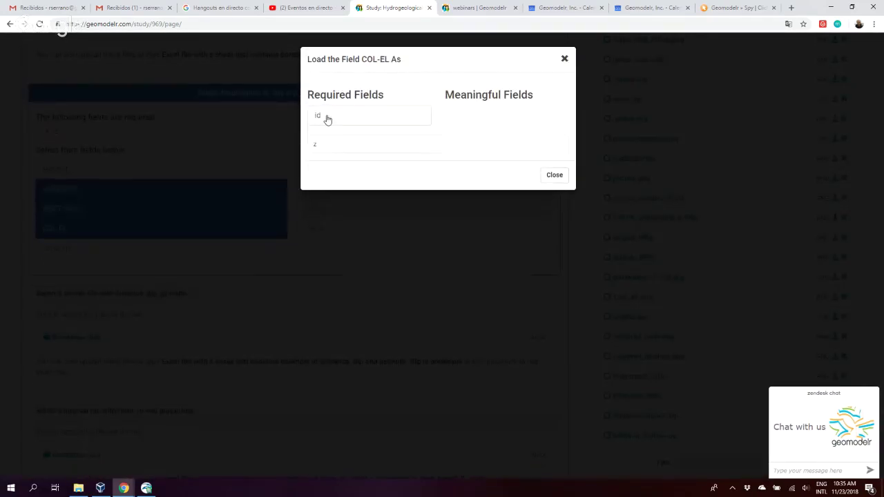
{"action": "left_click", "coordinate": [555, 175]}
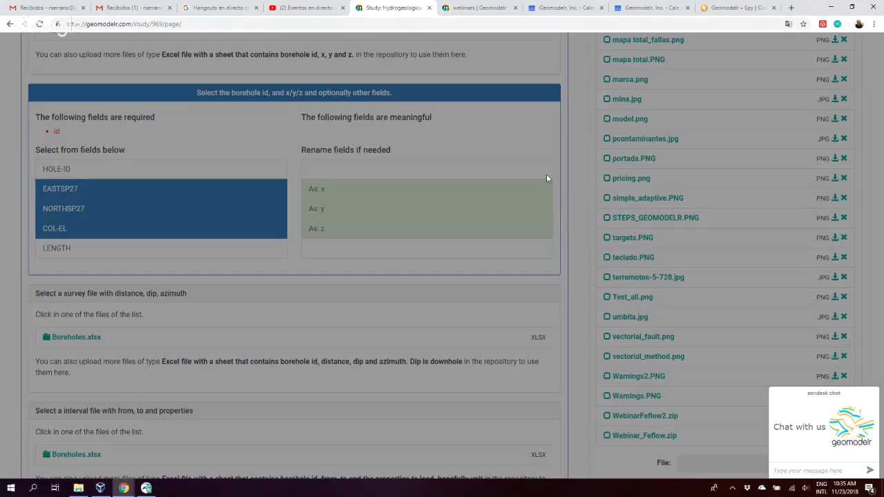
{"action": "left_click", "coordinate": [142, 169]}
{"action": "left_click", "coordinate": [360, 171]}
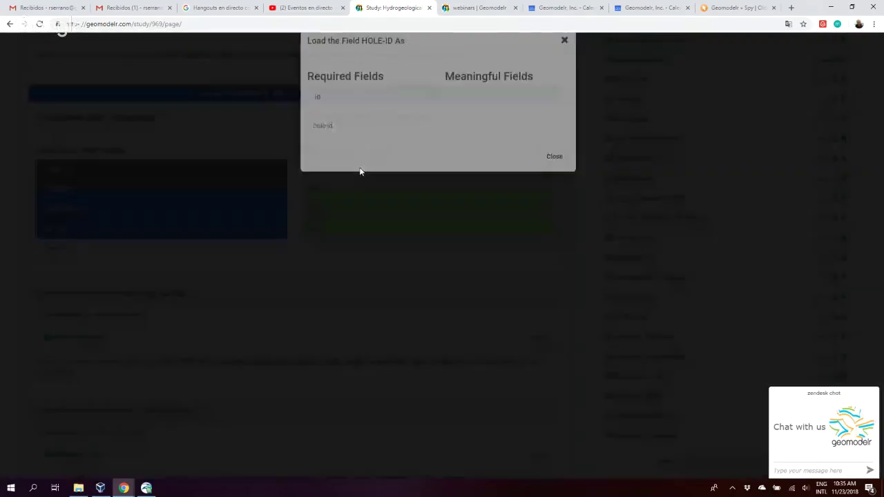
{"action": "left_click", "coordinate": [340, 127]}
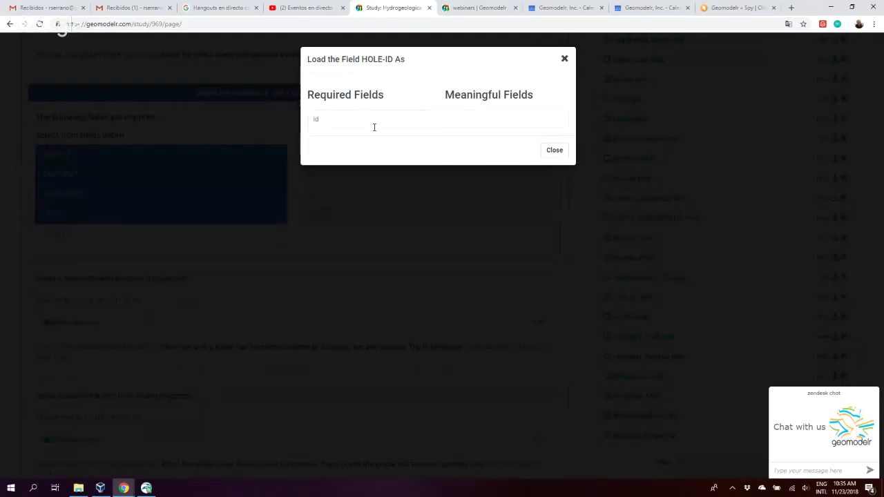
{"action": "left_click", "coordinate": [555, 150]}
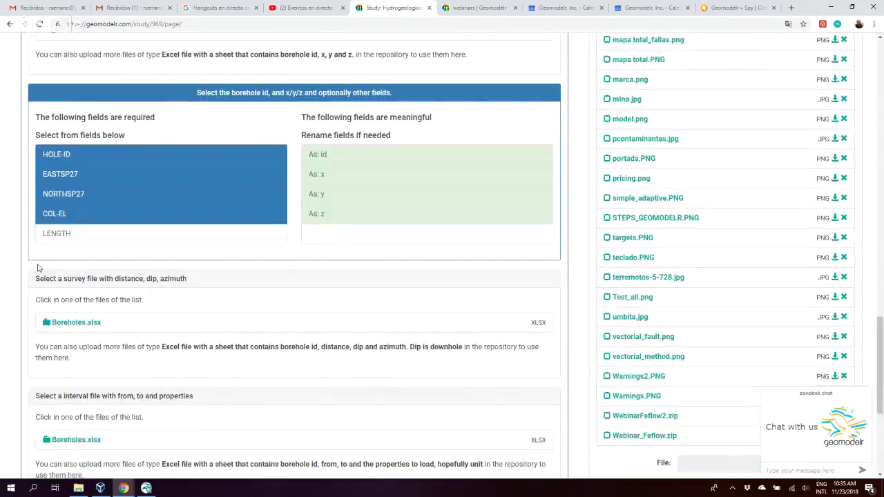
Step: Include the optional collar field LENGTH and rename it DISTANCE
{"action": "left_click", "coordinate": [76, 237]}
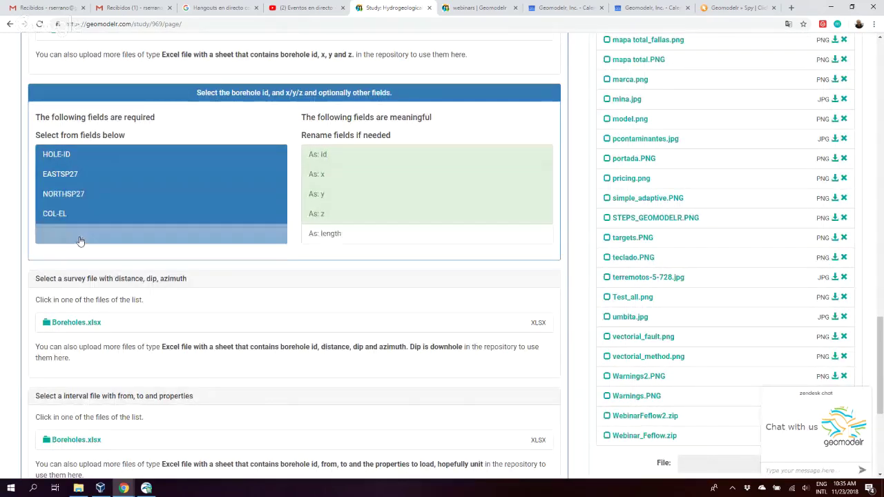
{"action": "left_click", "coordinate": [339, 236]}
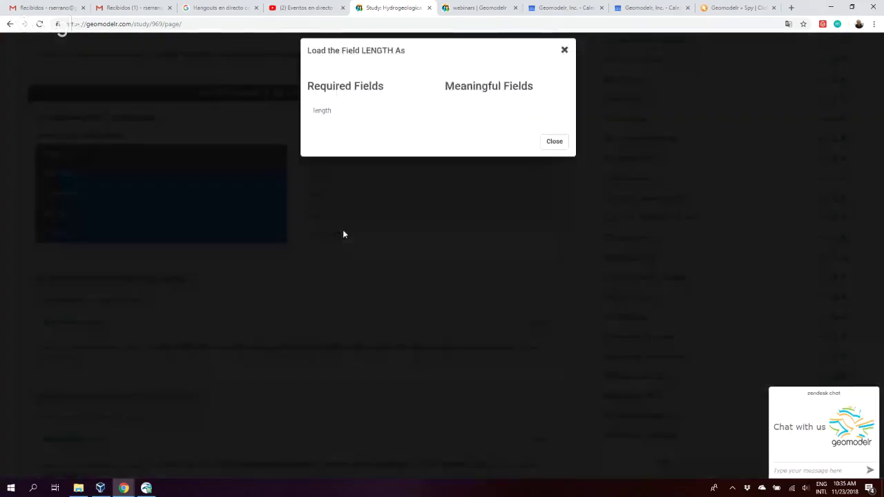
{"action": "double_click", "coordinate": [349, 119]}
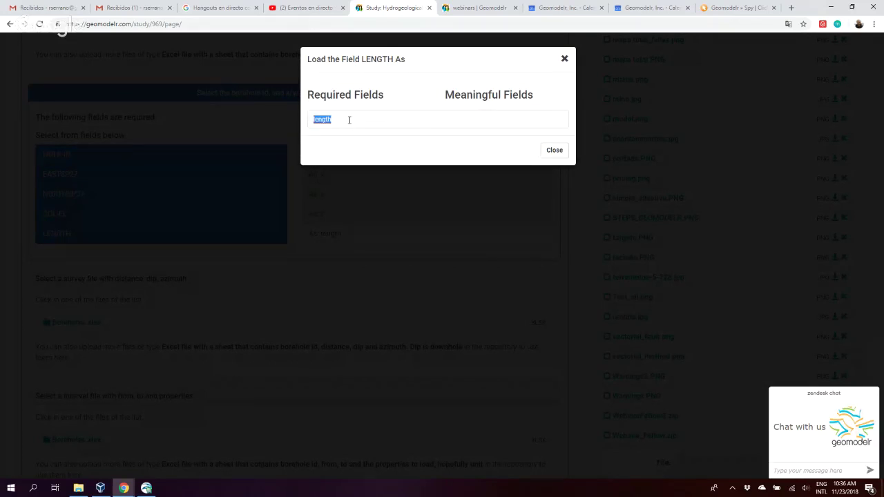
{"action": "type", "text": "DISTANCE"}
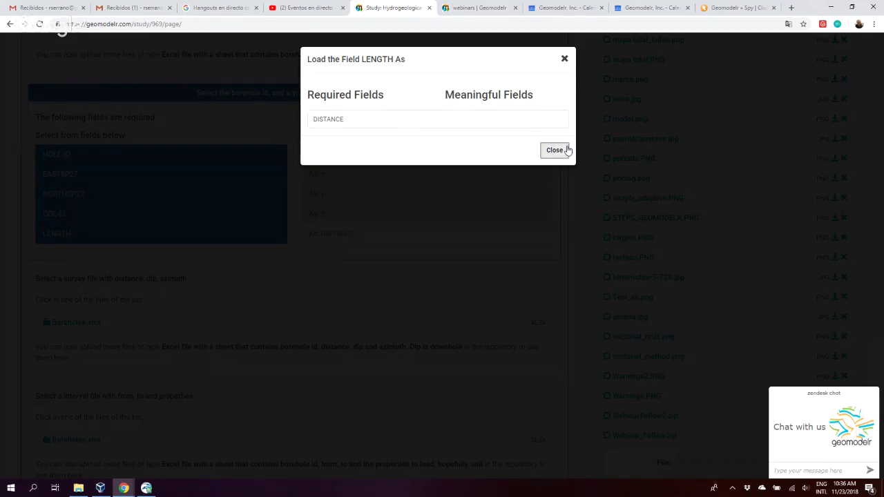
{"action": "left_click", "coordinate": [556, 149]}
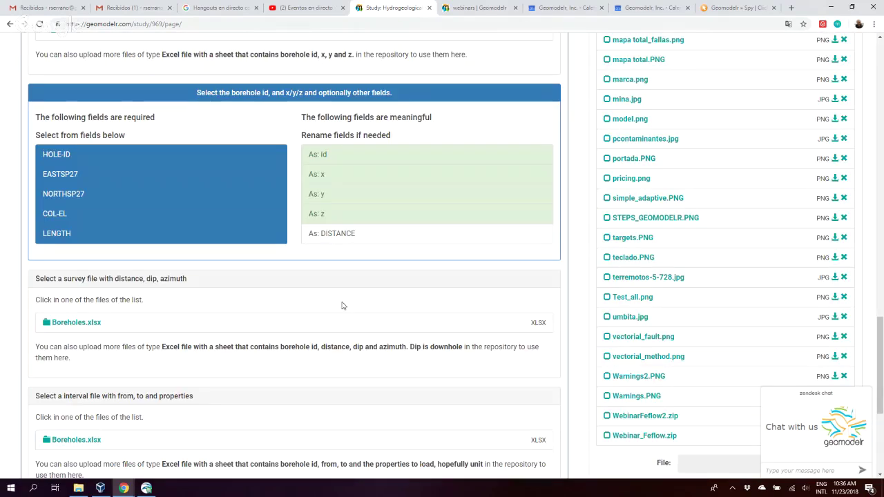
Step: Choose the SURVEY sheet of Boreholes.xlsx as the survey file for distance, dip and azimuth
{"action": "scroll", "coordinate": [341, 304], "scroll_direction": "down", "scroll_amount": 2}
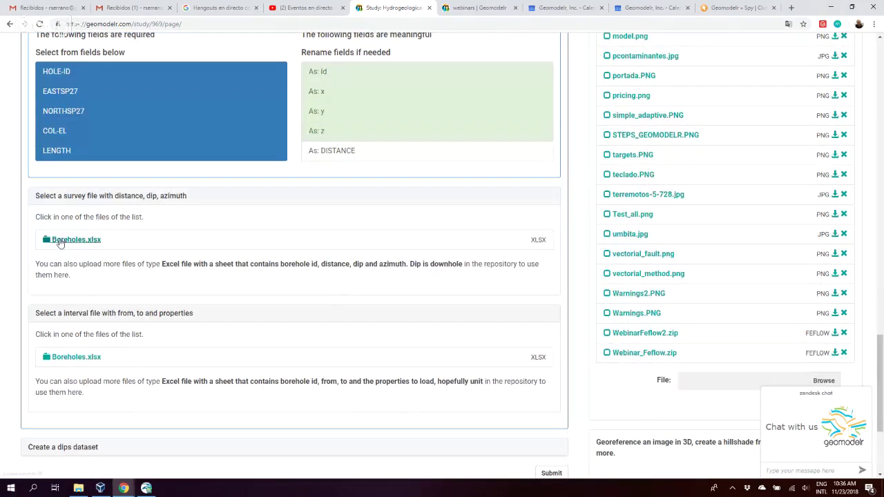
{"action": "left_click", "coordinate": [59, 242]}
{"action": "left_click", "coordinate": [58, 298]}
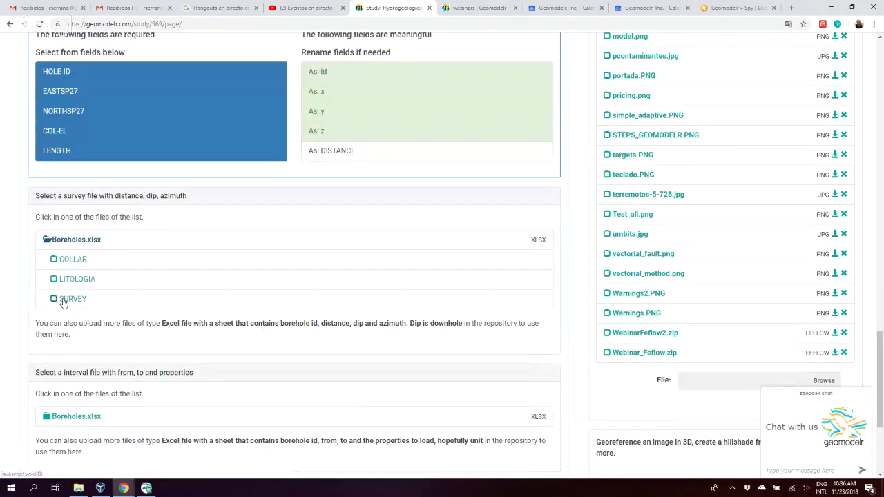
Step: Load the survey field HOLE-ID as the required id field
{"action": "scroll", "coordinate": [341, 353], "scroll_direction": "down", "scroll_amount": 3}
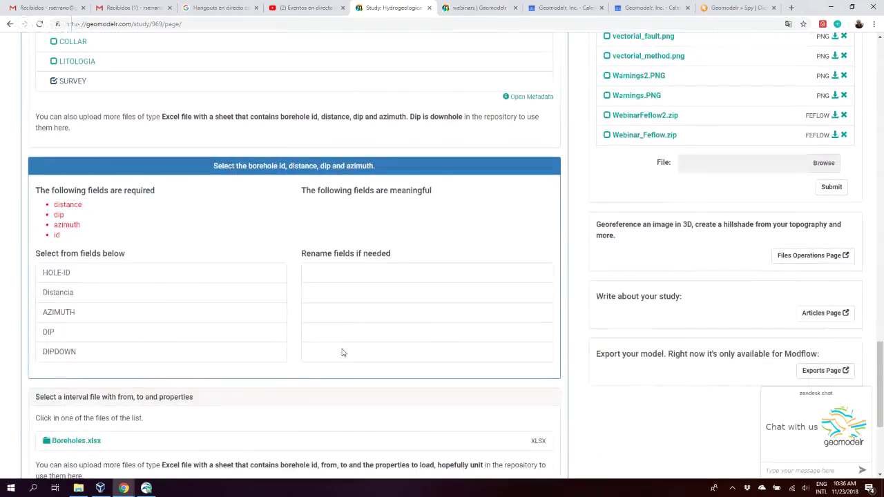
{"action": "scroll", "coordinate": [276, 355], "scroll_direction": "down", "scroll_amount": 4}
{"action": "scroll", "coordinate": [401, 241], "scroll_direction": "up", "scroll_amount": 2}
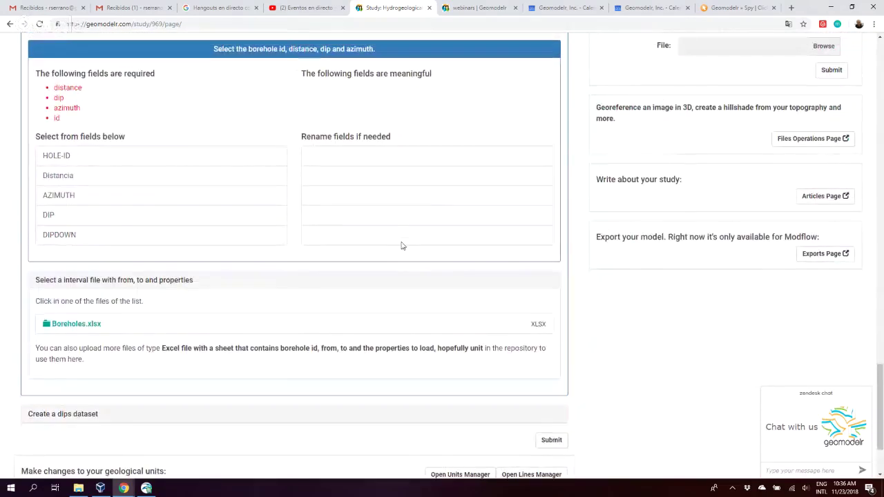
{"action": "left_click", "coordinate": [76, 159]}
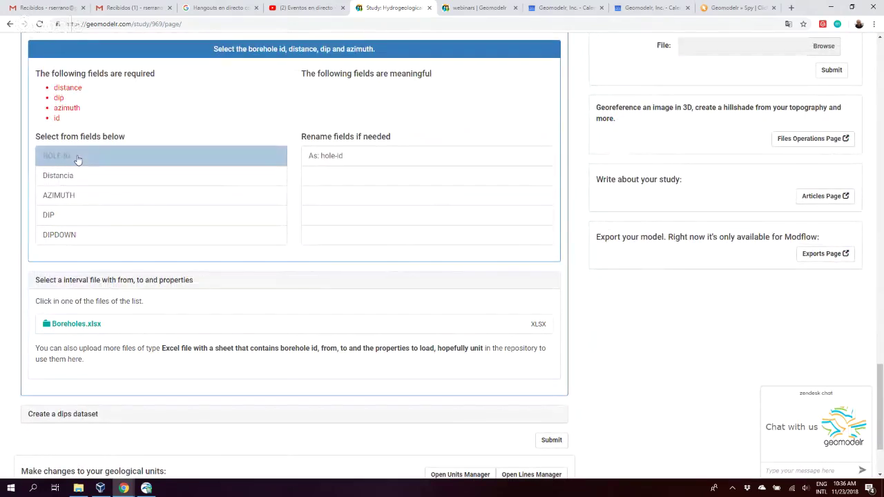
{"action": "left_click", "coordinate": [357, 156]}
{"action": "left_click", "coordinate": [327, 182]}
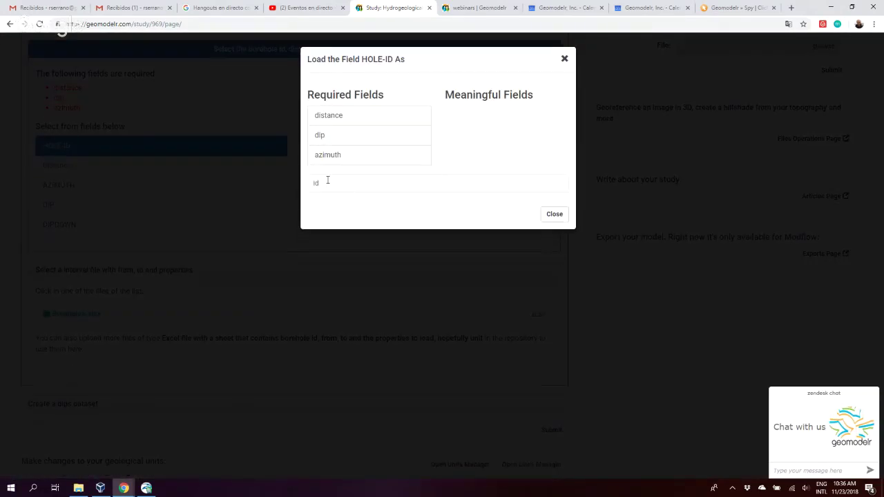
{"action": "left_click", "coordinate": [550, 215]}
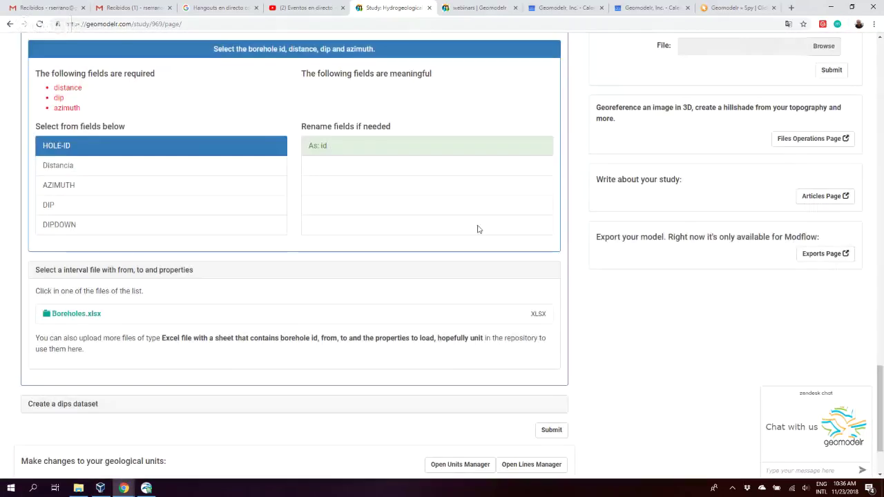
Step: Load the survey field Distancia as distance and include AZIMUTH as azimuth
{"action": "left_click", "coordinate": [203, 167]}
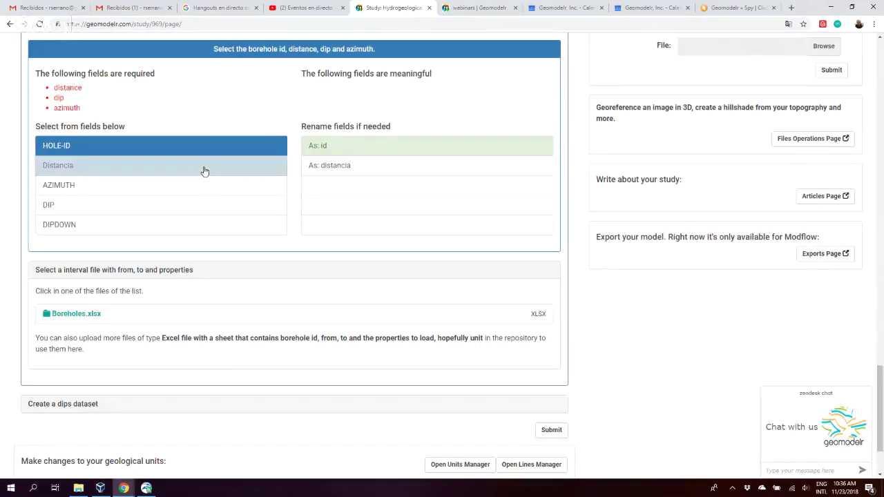
{"action": "left_click", "coordinate": [371, 164]}
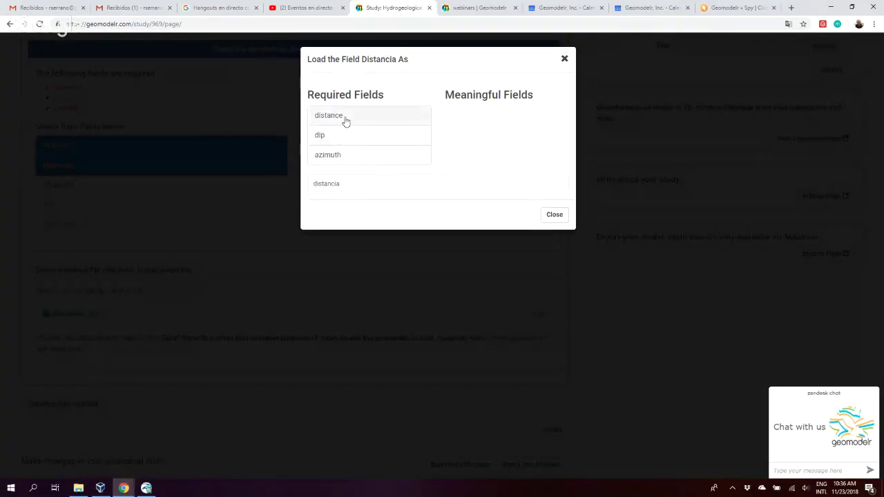
{"action": "left_click", "coordinate": [344, 117]}
{"action": "left_click", "coordinate": [554, 194]}
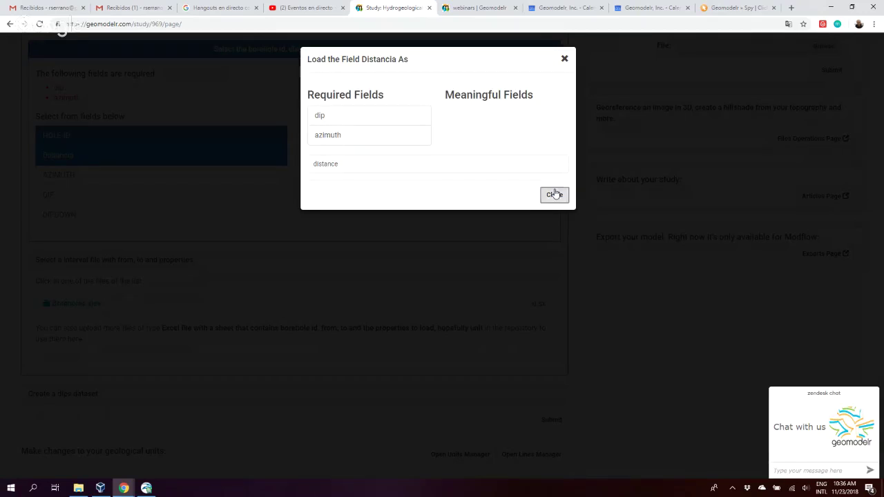
{"action": "left_click", "coordinate": [86, 181]}
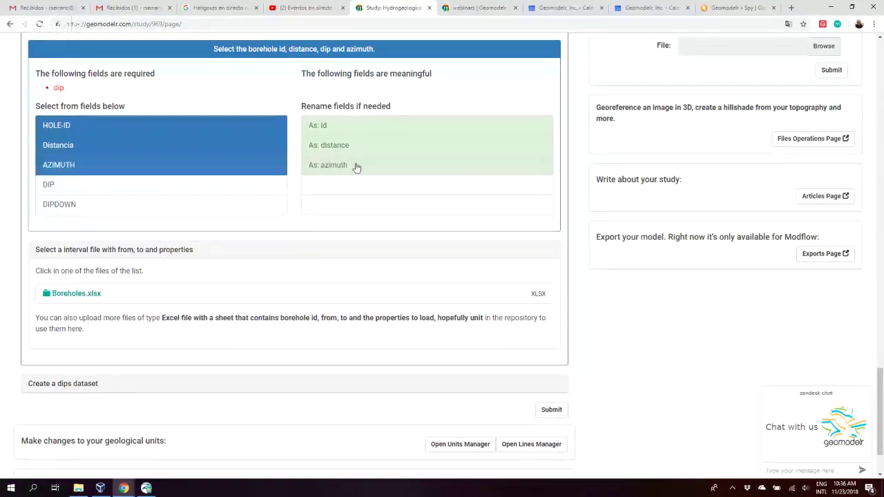
Step: Load the survey field DIPDOWN as dip, leaving the DIP field unselected
{"action": "left_click", "coordinate": [234, 188]}
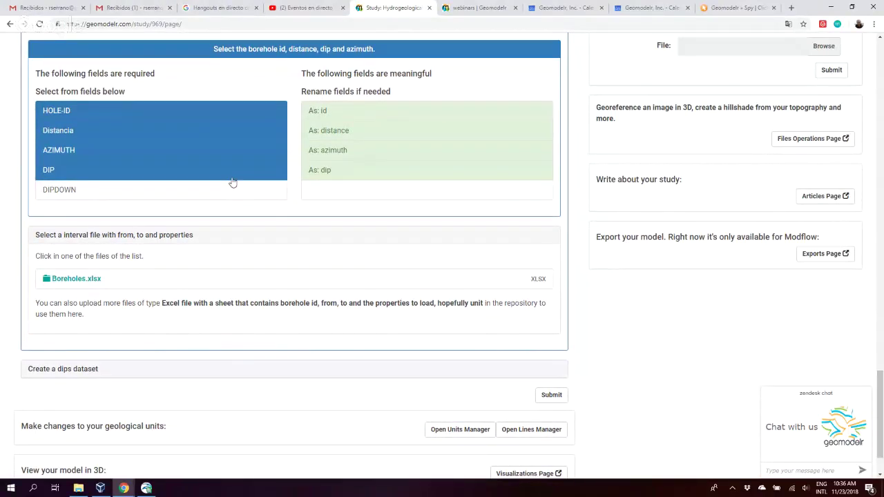
{"action": "left_click", "coordinate": [232, 180]}
{"action": "left_click", "coordinate": [168, 204]}
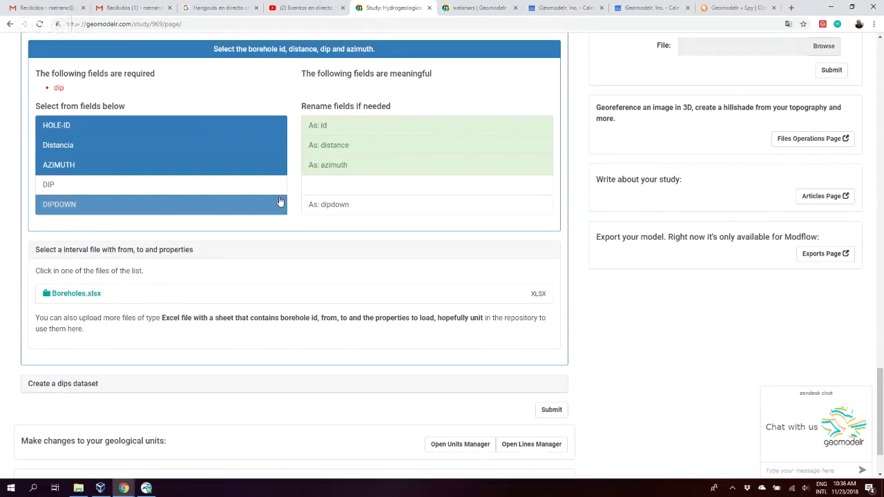
{"action": "left_click", "coordinate": [357, 206]}
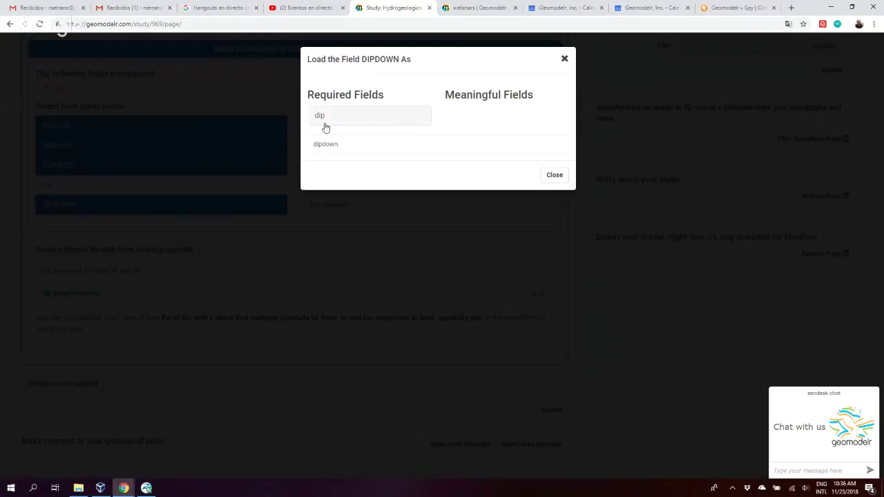
{"action": "left_click", "coordinate": [361, 117]}
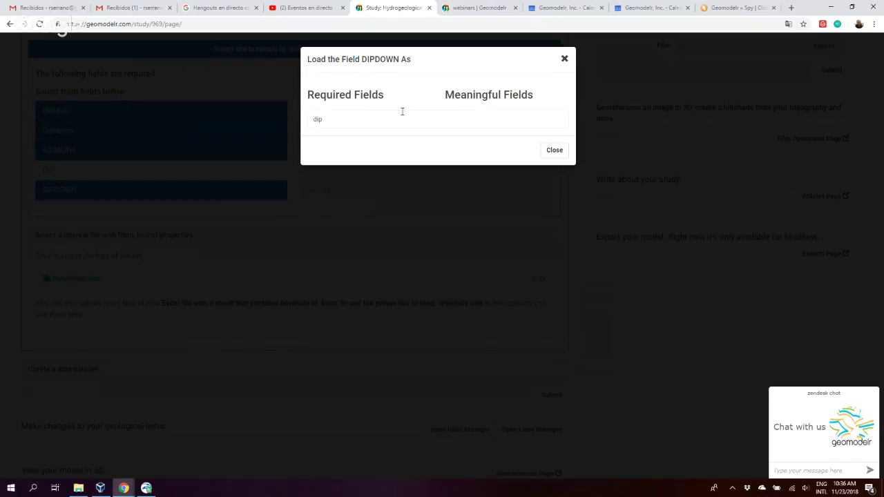
{"action": "left_click", "coordinate": [557, 150]}
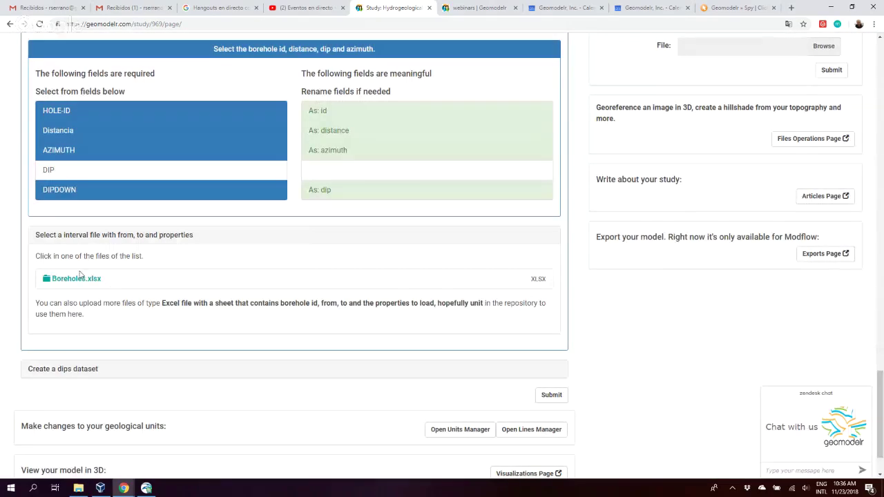
Step: Choose the LITOLOGIA sheet of Boreholes.xlsx as the interval file with from, to and properties
{"action": "left_click", "coordinate": [77, 278]}
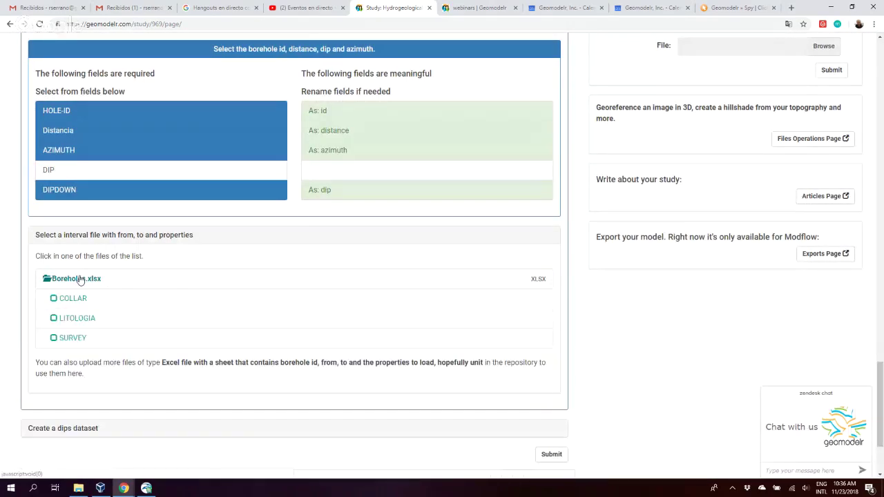
{"action": "scroll", "coordinate": [295, 299], "scroll_direction": "down", "scroll_amount": 1}
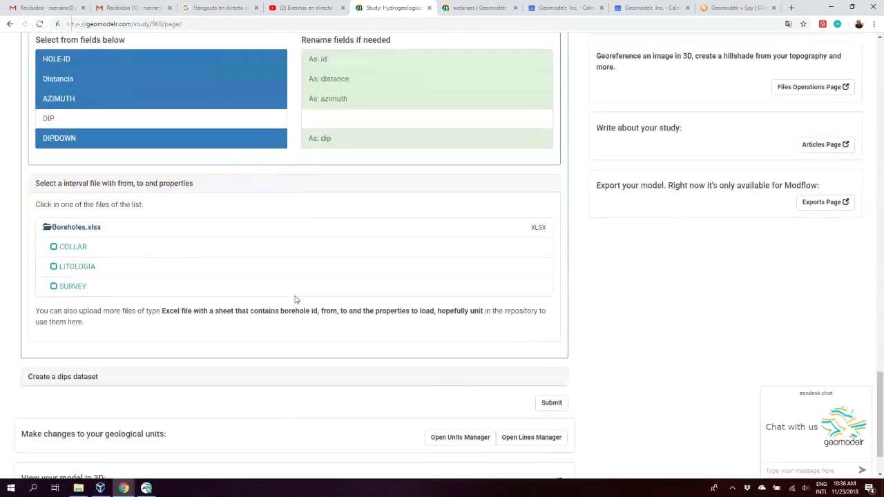
{"action": "left_click", "coordinate": [91, 266]}
{"action": "scroll", "coordinate": [341, 195], "scroll_direction": "up", "scroll_amount": 1}
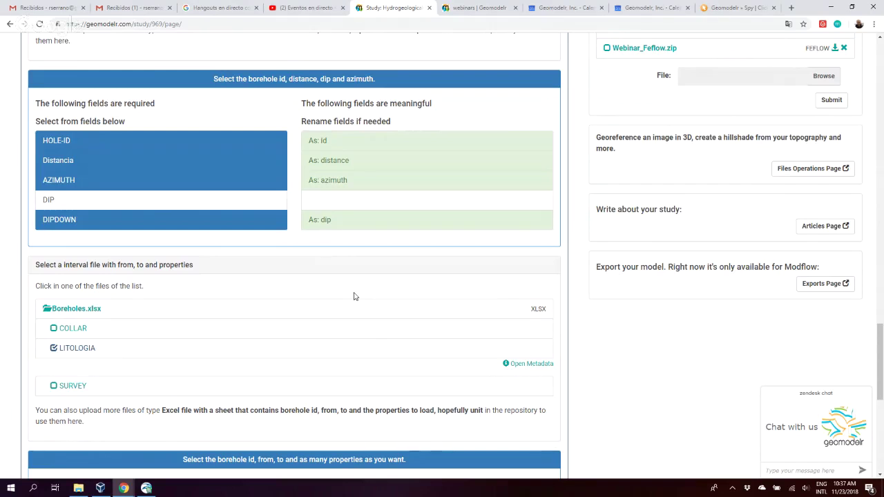
Step: Load the interval field HOLE ID as id and include FROM and TO under their own names
{"action": "scroll", "coordinate": [591, 373], "scroll_direction": "down", "scroll_amount": 5}
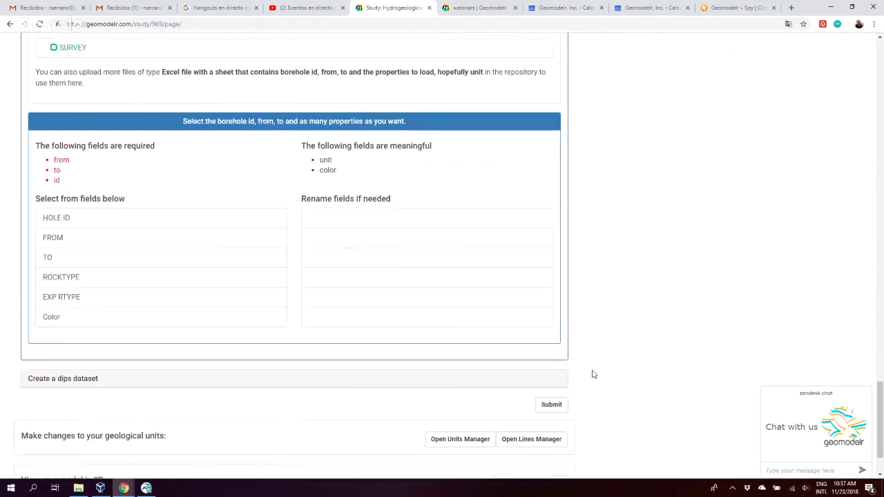
{"action": "left_click", "coordinate": [117, 226]}
{"action": "left_click", "coordinate": [339, 227]}
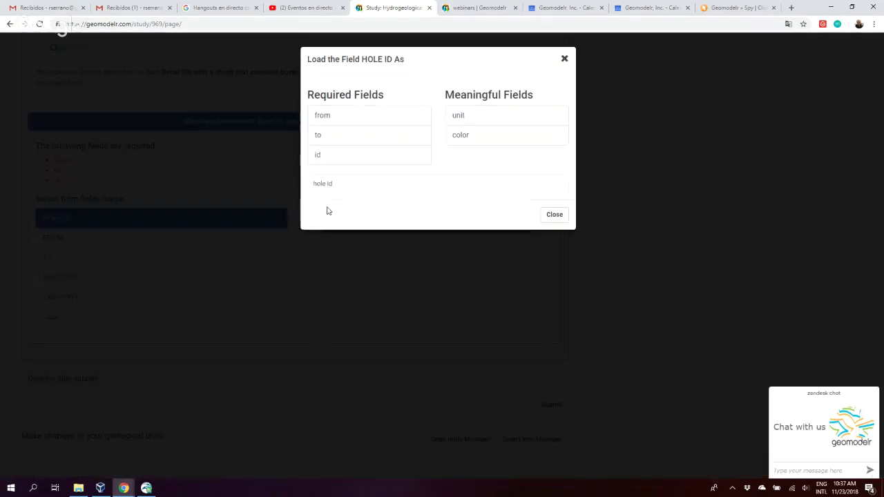
{"action": "left_click", "coordinate": [337, 154]}
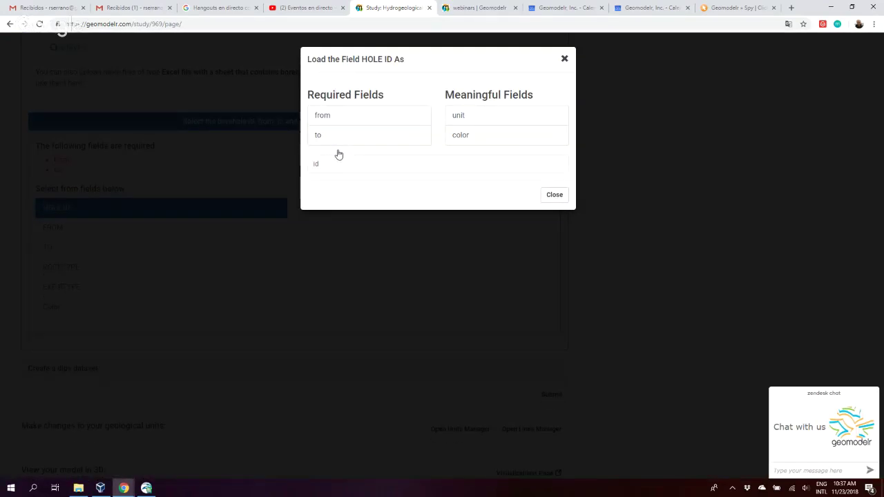
{"action": "left_click", "coordinate": [550, 194]}
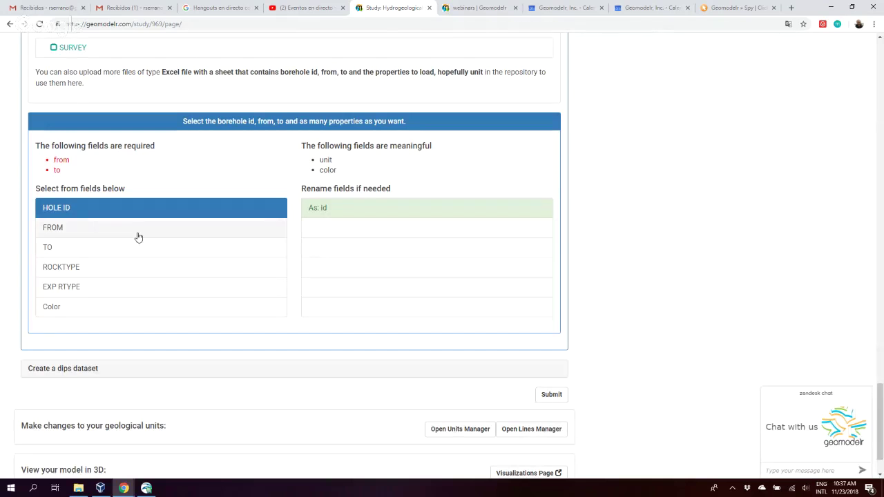
{"action": "left_click", "coordinate": [138, 237]}
{"action": "left_click", "coordinate": [139, 248]}
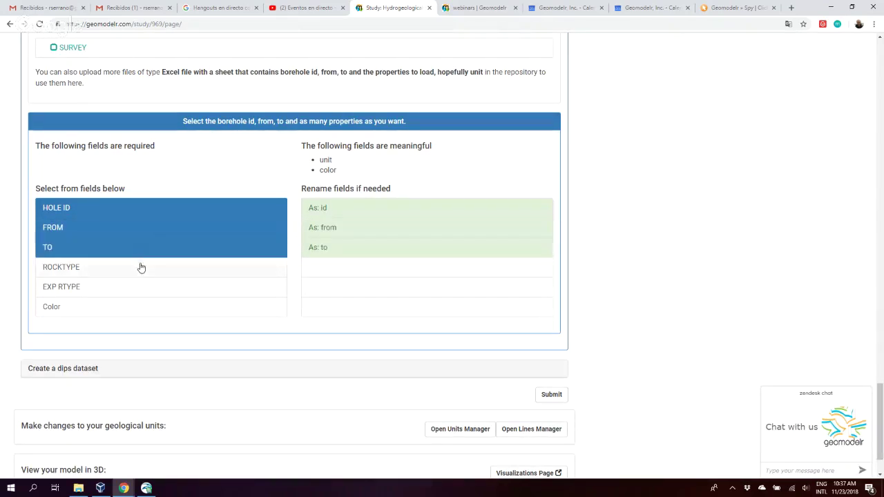
Step: Load the interval field ROCKTYPE as unit and submit the boreholes dataset
{"action": "left_click", "coordinate": [141, 267]}
{"action": "left_click", "coordinate": [324, 272]}
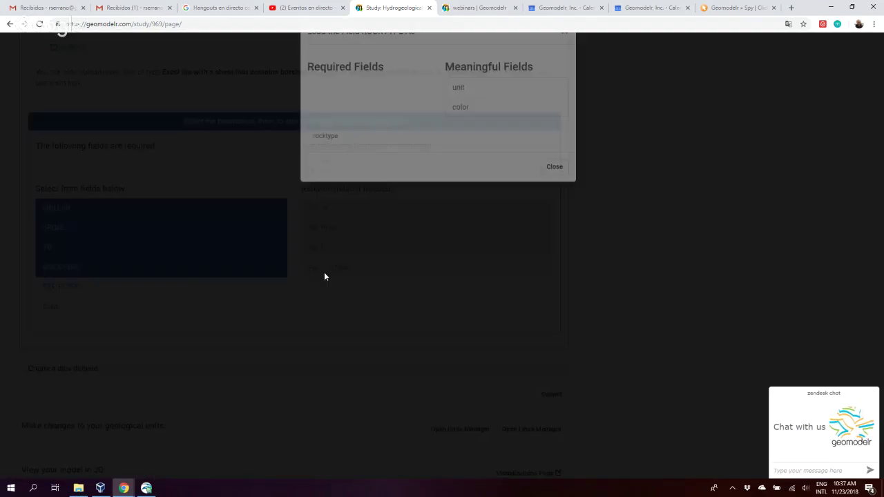
{"action": "left_click", "coordinate": [487, 118]}
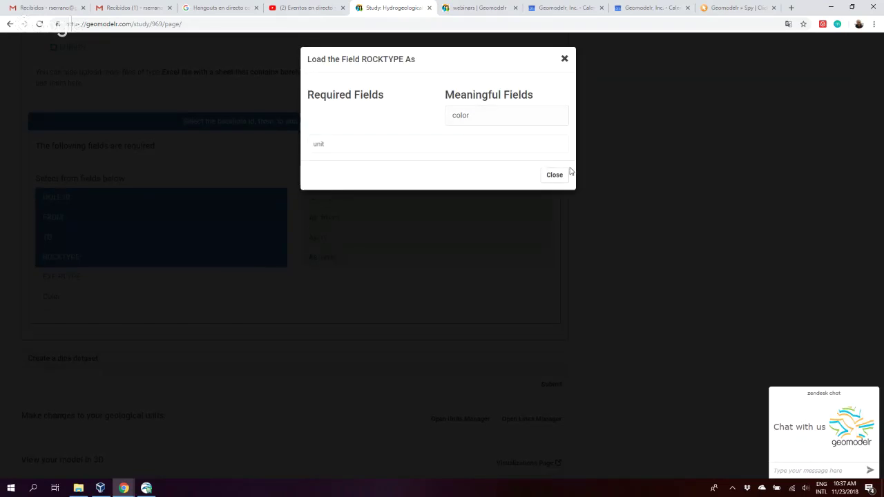
{"action": "left_click", "coordinate": [561, 178]}
{"action": "scroll", "coordinate": [514, 355], "scroll_direction": "down", "scroll_amount": 1}
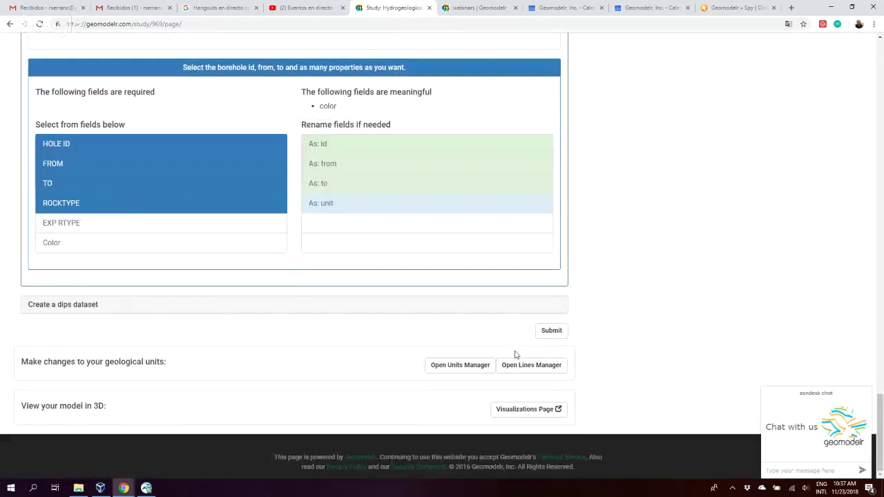
{"action": "left_click", "coordinate": [552, 331]}
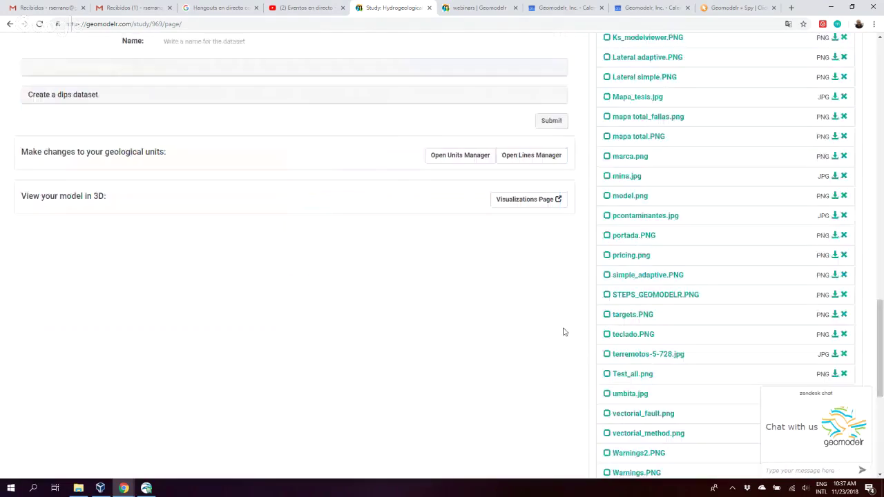
Step: Review the import log of the dataset "my dataset of boreholes" and return to the study page
{"action": "scroll", "coordinate": [584, 215], "scroll_direction": "up", "scroll_amount": 5}
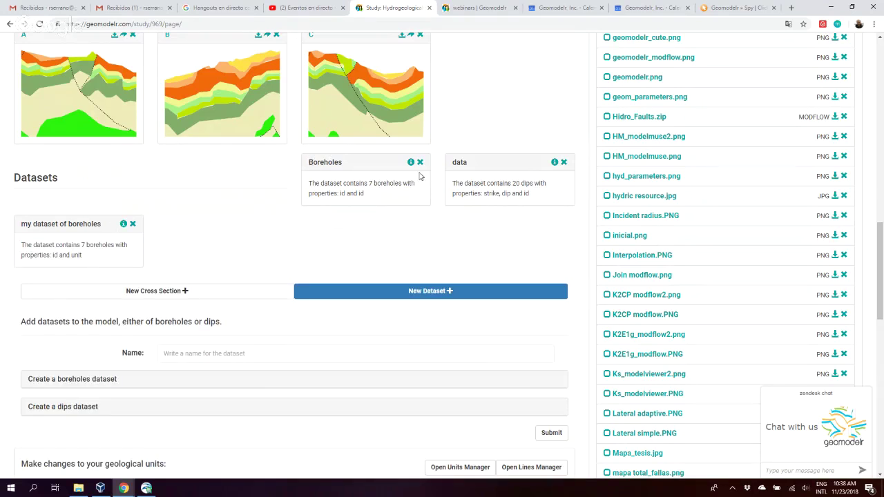
{"action": "left_click", "coordinate": [123, 225]}
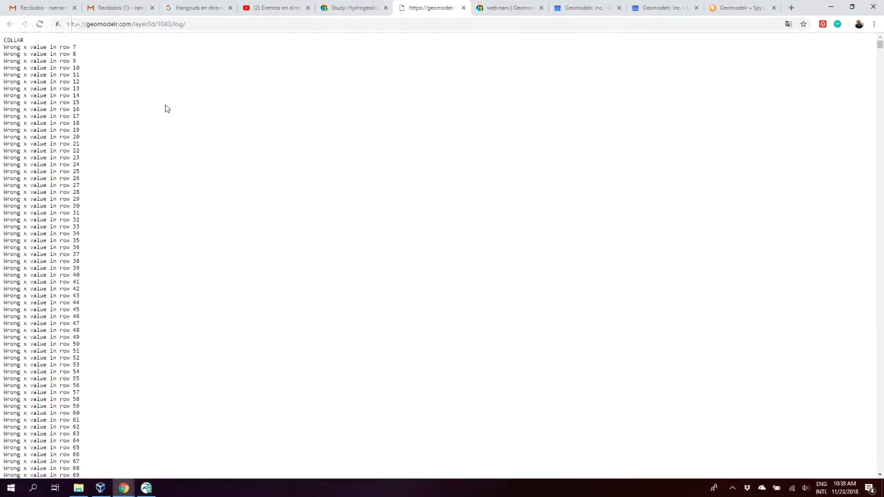
{"action": "scroll", "coordinate": [166, 108], "scroll_direction": "down", "scroll_amount": 20}
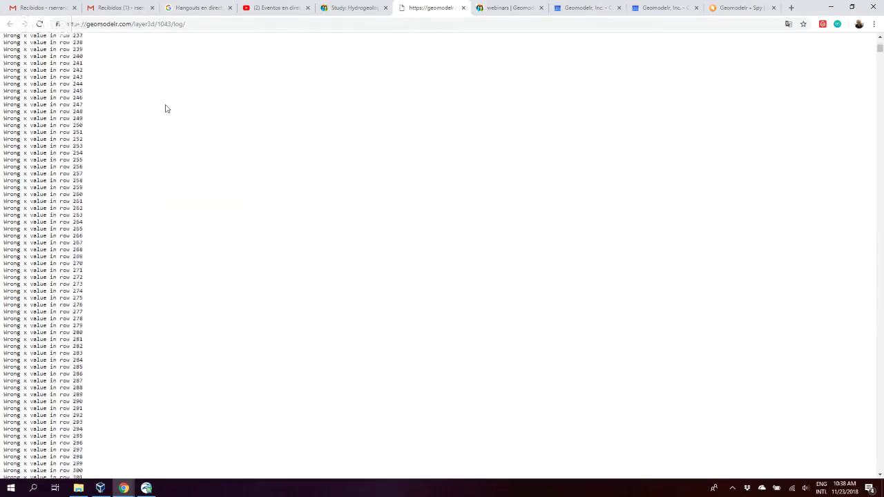
{"action": "scroll", "coordinate": [166, 108], "scroll_direction": "up", "scroll_amount": 20}
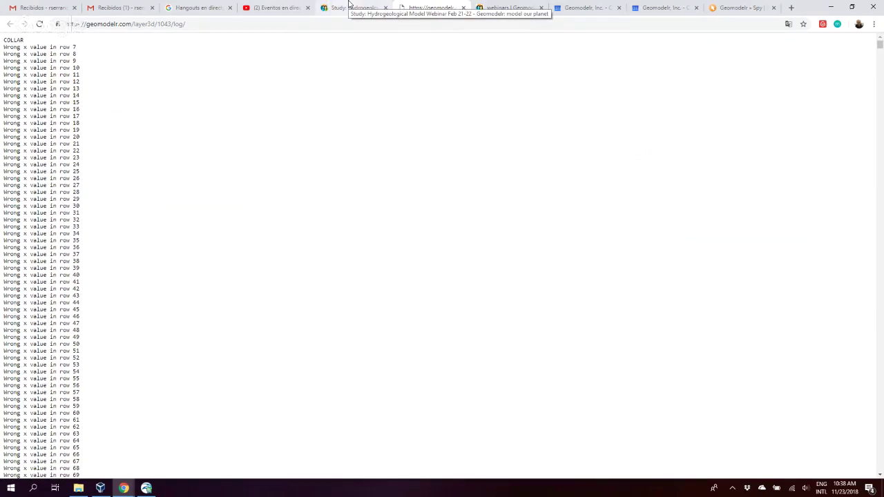
{"action": "mouse_move", "coordinate": [879, 44]}
{"action": "left_mouse_down"}
{"action": "mouse_move", "coordinate": [880, 417]}
{"action": "mouse_move", "coordinate": [877, 45]}
{"action": "left_mouse_up"}
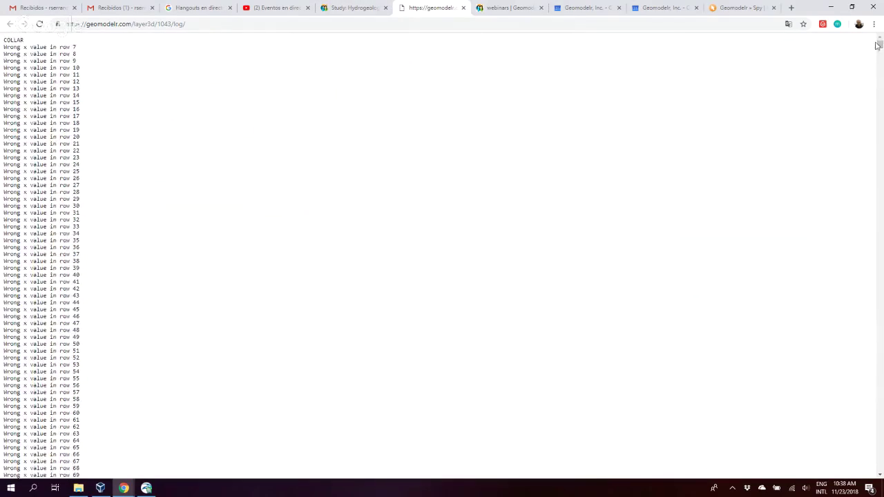
{"action": "left_click", "coordinate": [359, 8]}
{"action": "left_click", "coordinate": [464, 8]}
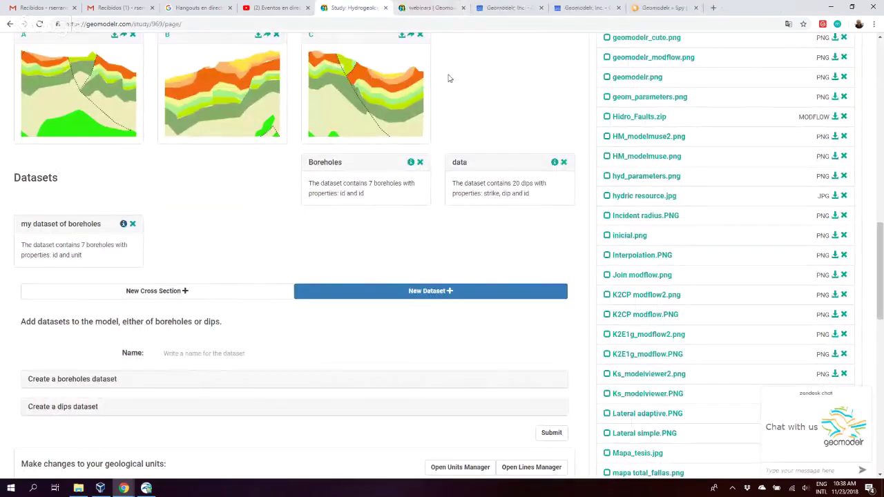
Step: Open the import log of the existing Boreholes dataset in a new browser tab and read through its collar entries
{"action": "right_click", "coordinate": [410, 170]}
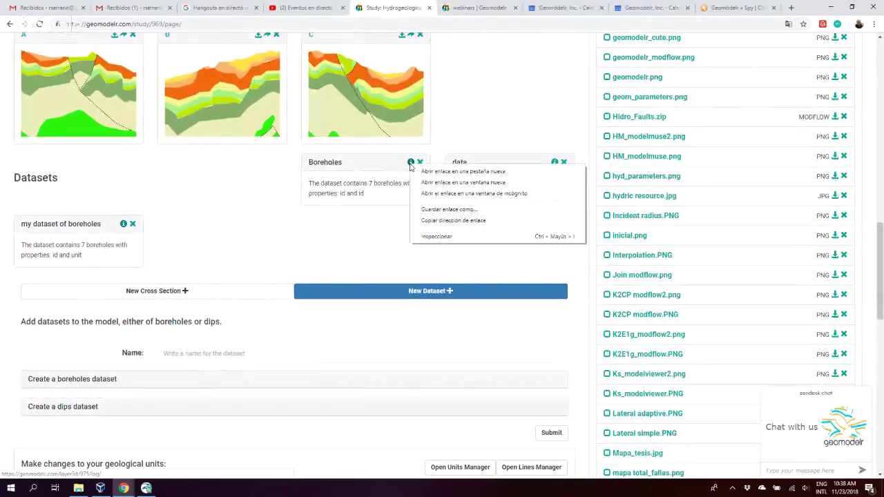
{"action": "left_click", "coordinate": [416, 172]}
{"action": "left_click", "coordinate": [435, 7]}
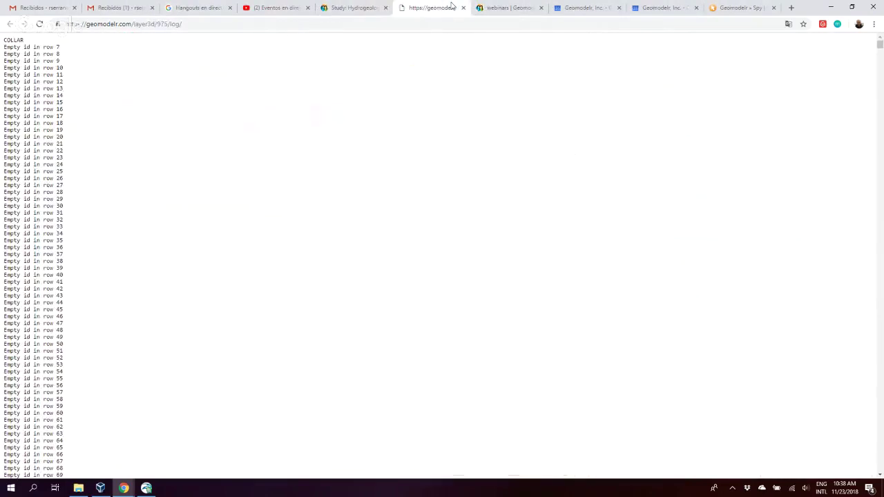
{"action": "scroll", "coordinate": [80, 201], "scroll_direction": "down", "scroll_amount": 3}
{"action": "scroll", "coordinate": [80, 201], "scroll_direction": "down", "scroll_amount": 20}
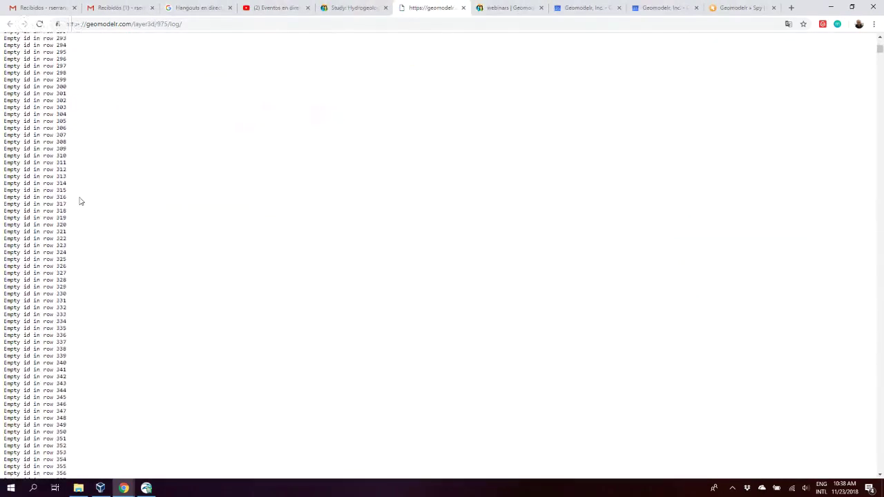
Step: Read further down the Boreholes import log and close its browser tab
{"action": "scroll", "coordinate": [80, 201], "scroll_direction": "down", "scroll_amount": 1}
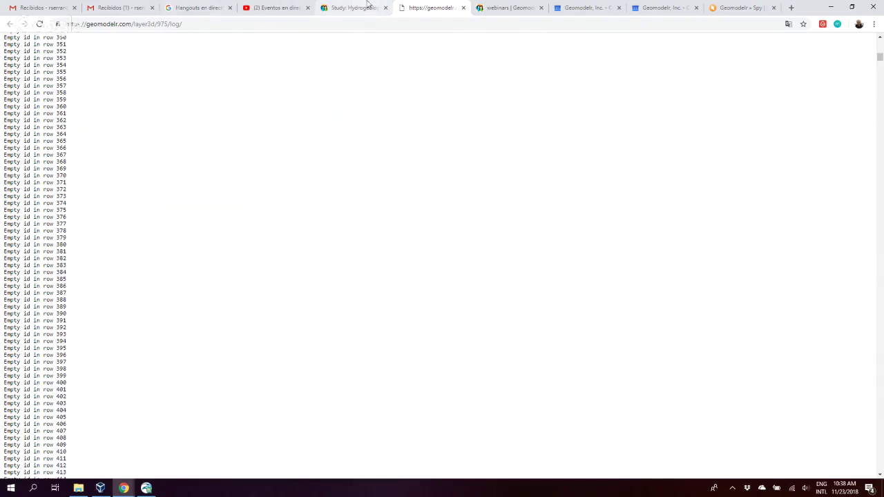
{"action": "mouse_move", "coordinate": [879, 59]}
{"action": "left_mouse_down"}
{"action": "mouse_move", "coordinate": [878, 458]}
{"action": "mouse_move", "coordinate": [879, 42]}
{"action": "mouse_move", "coordinate": [880, 57]}
{"action": "left_mouse_up"}
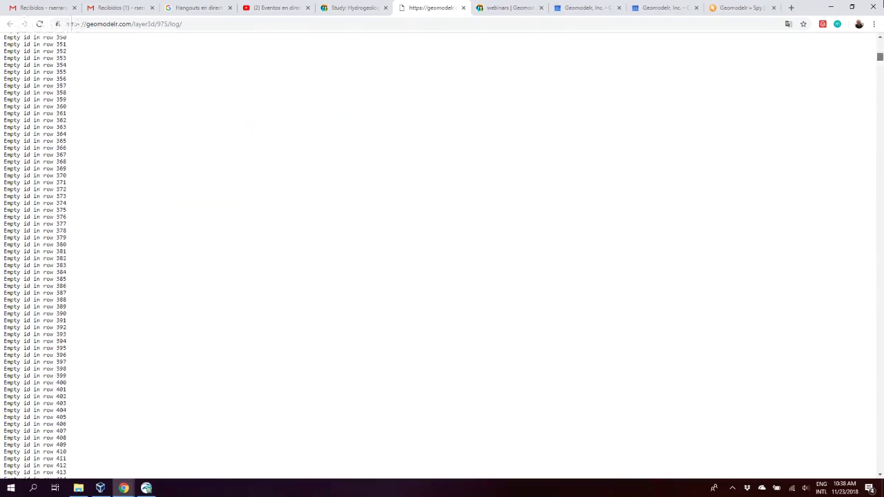
{"action": "left_click", "coordinate": [463, 8]}
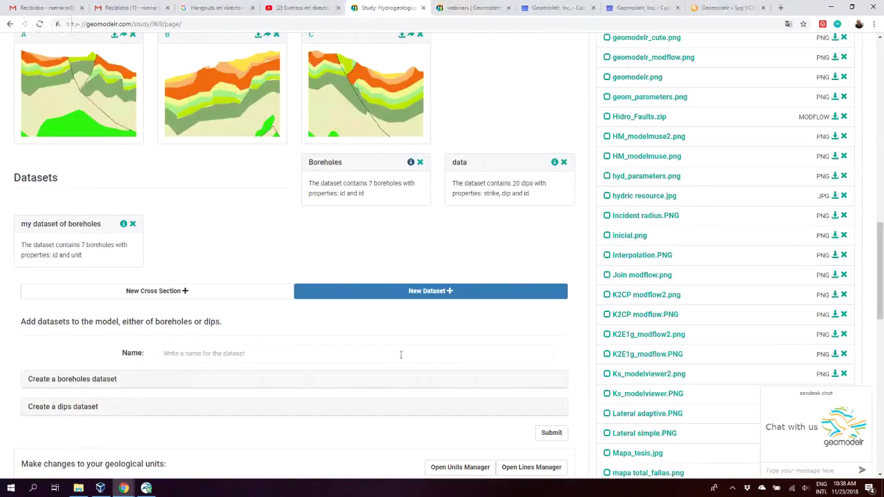
Step: Find the model export option on the study page, minimise the chat widget covering it, and open the Exports Page
{"action": "scroll", "coordinate": [401, 355], "scroll_direction": "down", "scroll_amount": 10}
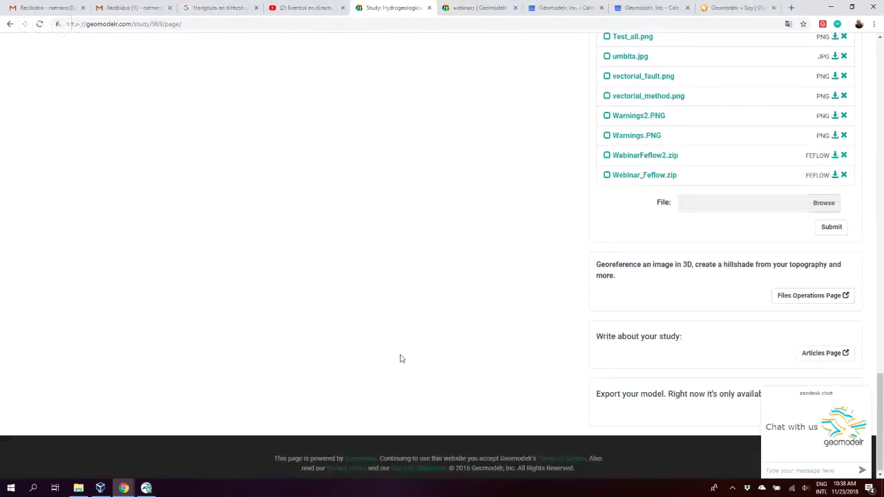
{"action": "scroll", "coordinate": [400, 356], "scroll_direction": "up", "scroll_amount": 10}
{"action": "scroll", "coordinate": [400, 358], "scroll_direction": "down", "scroll_amount": 5}
{"action": "scroll", "coordinate": [401, 358], "scroll_direction": "up", "scroll_amount": 2}
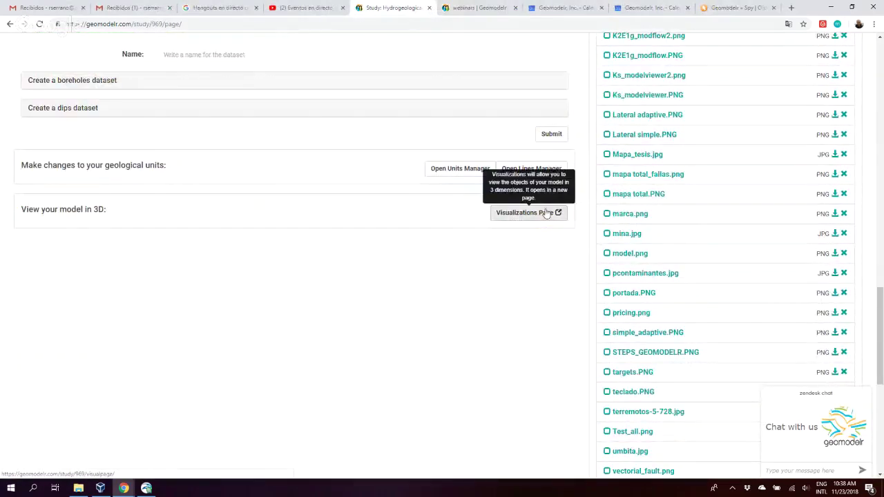
{"action": "scroll", "coordinate": [590, 252], "scroll_direction": "up", "scroll_amount": 15}
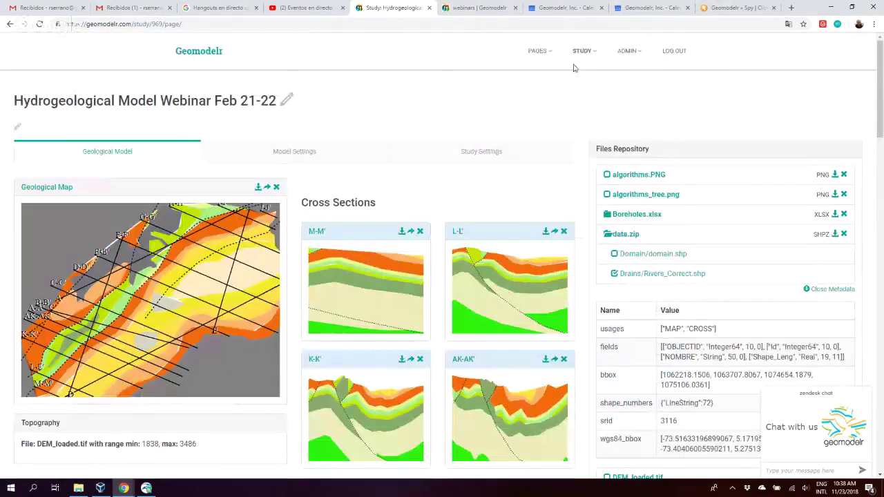
{"action": "left_click", "coordinate": [584, 61]}
{"action": "scroll", "coordinate": [578, 206], "scroll_direction": "down", "scroll_amount": 15}
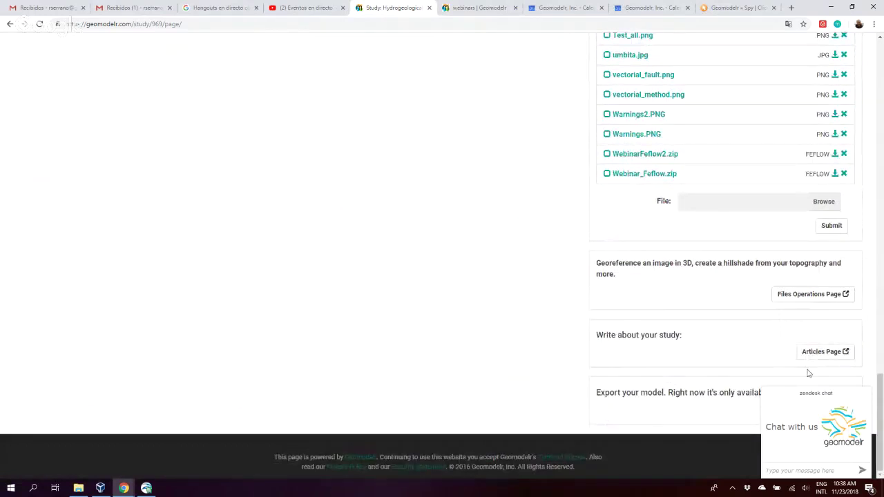
{"action": "left_click", "coordinate": [865, 394]}
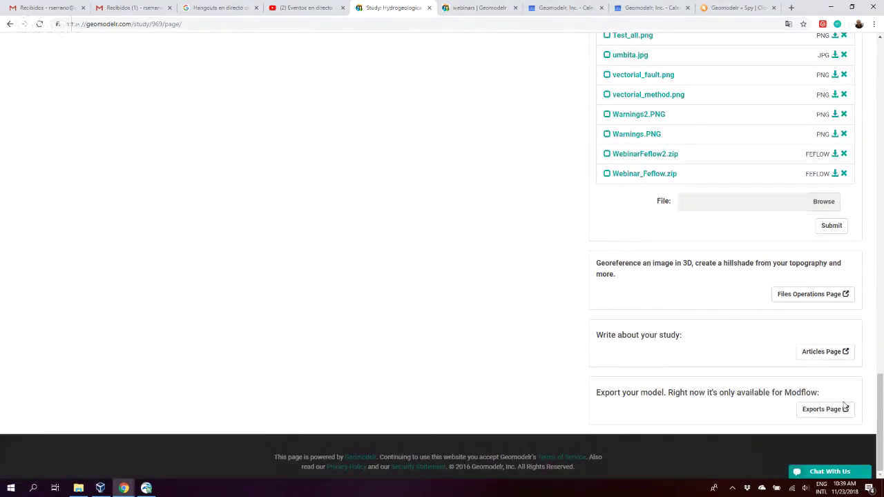
{"action": "left_click", "coordinate": [840, 409]}
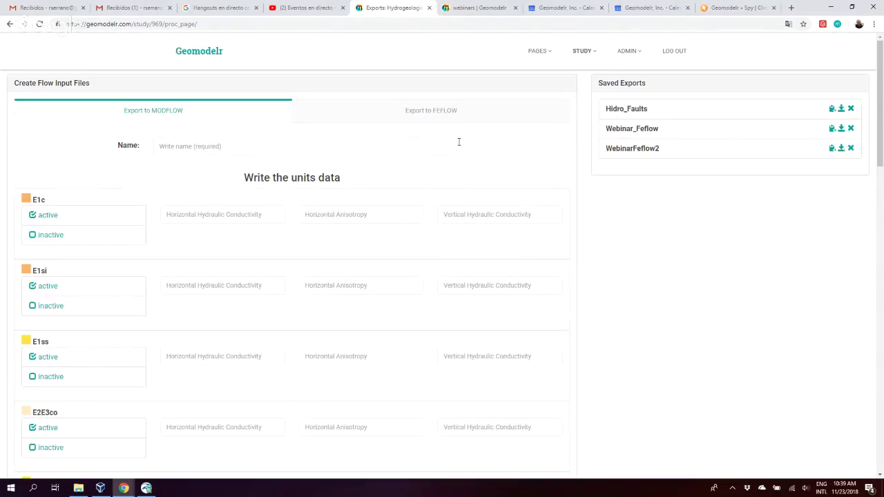
Step: Examine the MODFLOW export form, from the name and unit parameters down to the algorithm and grid dimensions
{"action": "left_click", "coordinate": [459, 141]}
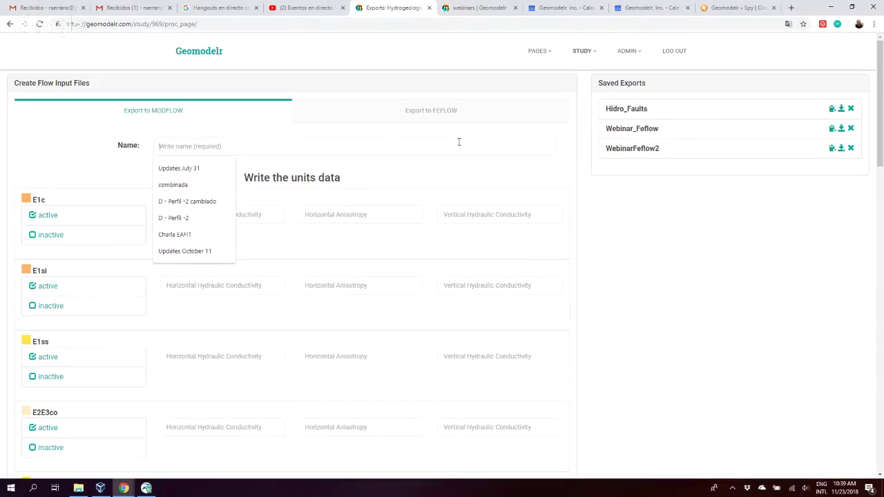
{"action": "left_click", "coordinate": [648, 240]}
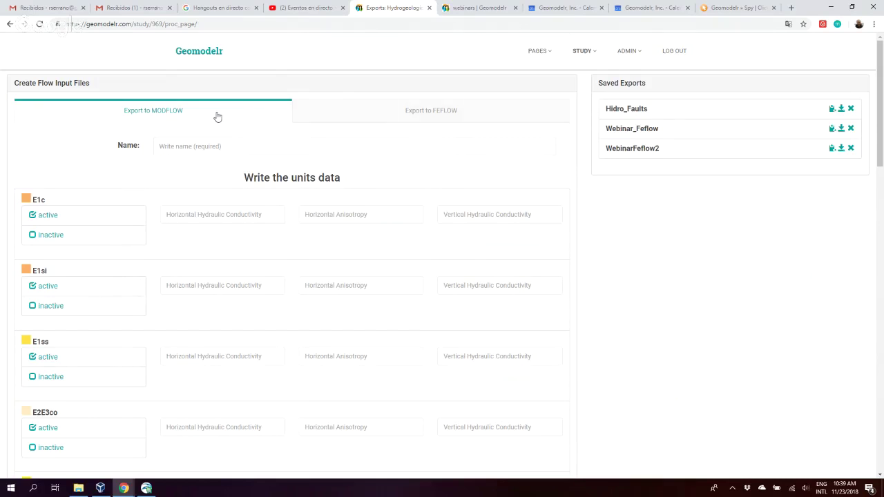
{"action": "scroll", "coordinate": [526, 287], "scroll_direction": "down", "scroll_amount": 15}
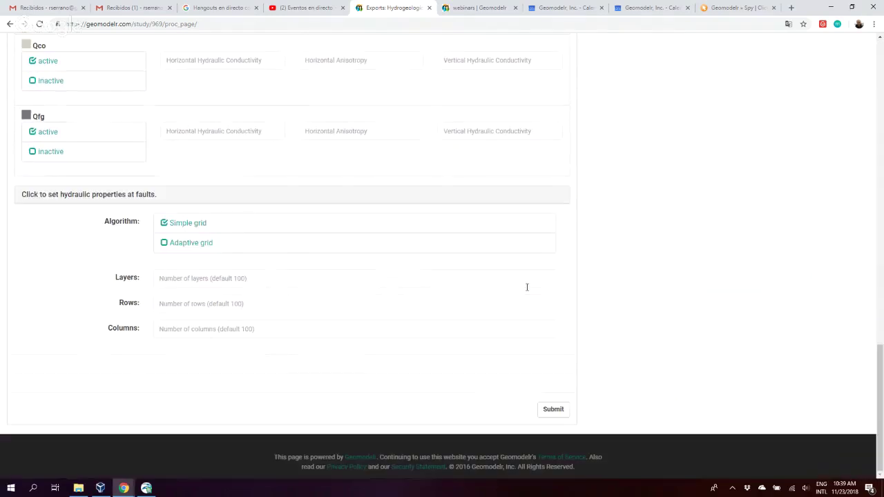
{"action": "scroll", "coordinate": [527, 287], "scroll_direction": "up", "scroll_amount": 15}
{"action": "scroll", "coordinate": [527, 287], "scroll_direction": "down", "scroll_amount": 15}
{"action": "scroll", "coordinate": [659, 201], "scroll_direction": "up", "scroll_amount": 15}
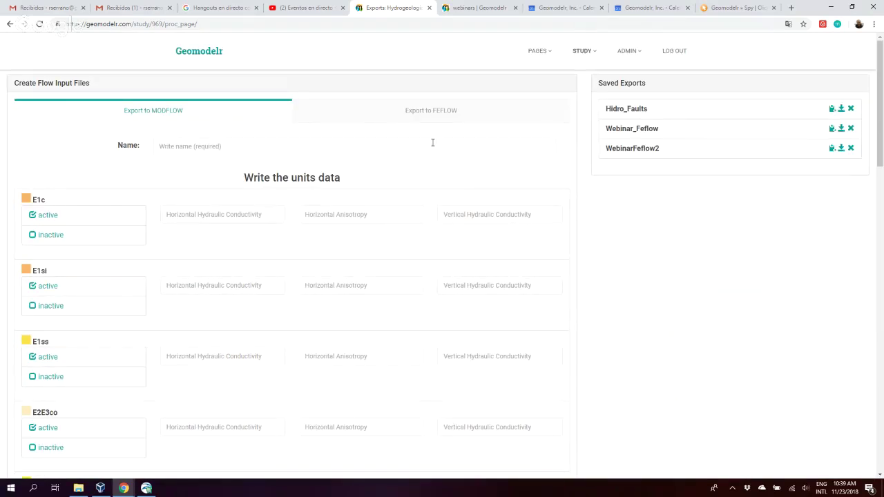
Step: Switch to the FEFLOW export and choose Prismatic Mesh as the meshing method
{"action": "left_click", "coordinate": [390, 118]}
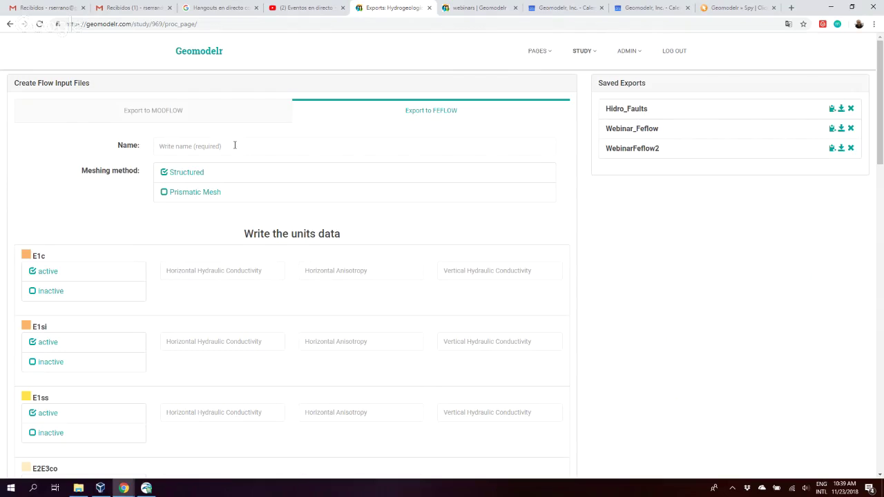
{"action": "left_click", "coordinate": [234, 145]}
{"action": "left_click", "coordinate": [573, 203]}
{"action": "left_click", "coordinate": [193, 195]}
Step: Name the FEFLOW export "FEFLOW Export"
{"action": "left_click", "coordinate": [282, 143]}
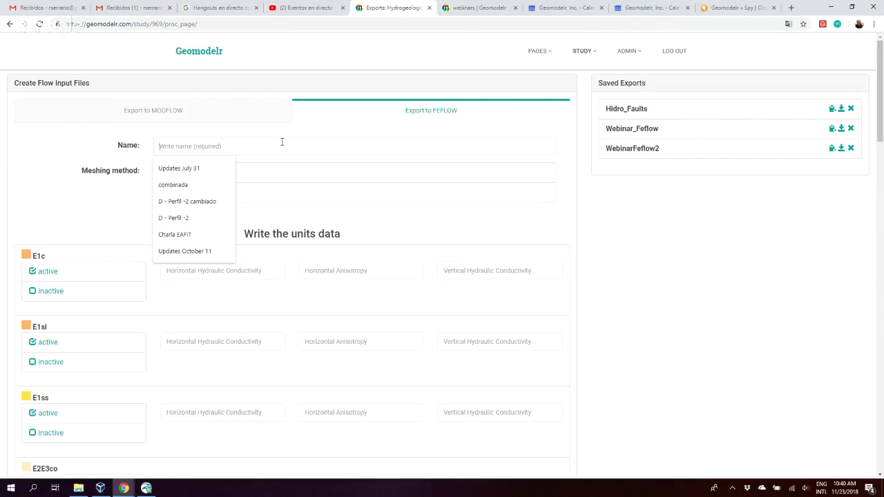
{"action": "type", "text": "H"}
{"action": "key", "text": "BackSpace"}
{"action": "type", "text": "FEFLOE"}
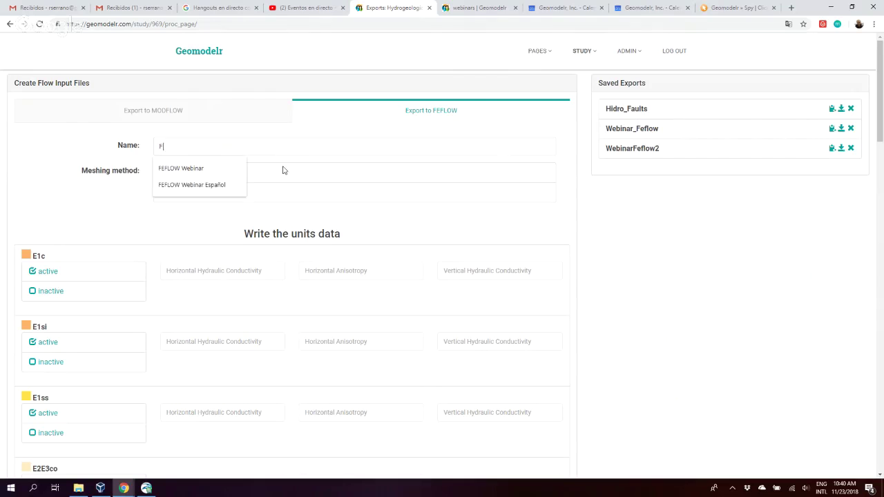
{"action": "key", "text": "BackSpace"}
{"action": "key", "text": "BackSpace"}
{"action": "type", "text": "W E"}
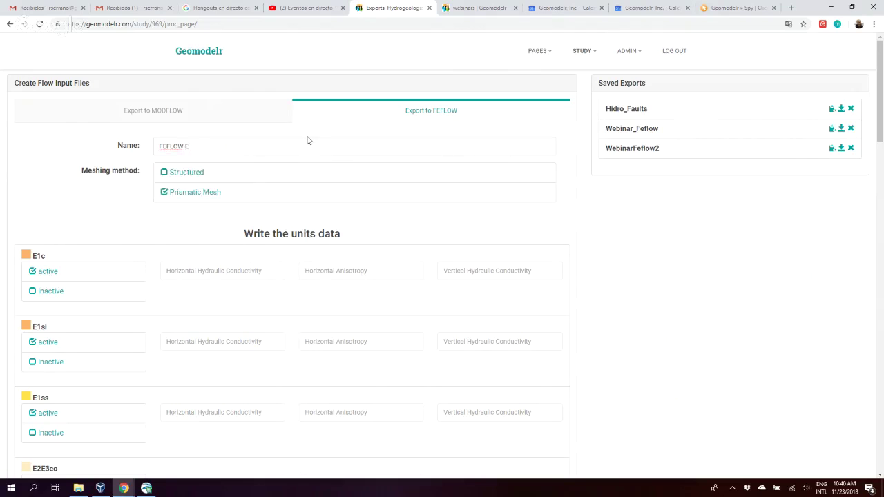
{"action": "type", "text": "xport"}
Step: Set unit E1c's horizontal hydraulic conductivity to 1, horizontal anisotropy to 1 and vertical hydraulic conductivity to 0.1
{"action": "scroll", "coordinate": [644, 277], "scroll_direction": "down", "scroll_amount": 1}
{"action": "scroll", "coordinate": [643, 276], "scroll_direction": "down", "scroll_amount": 1}
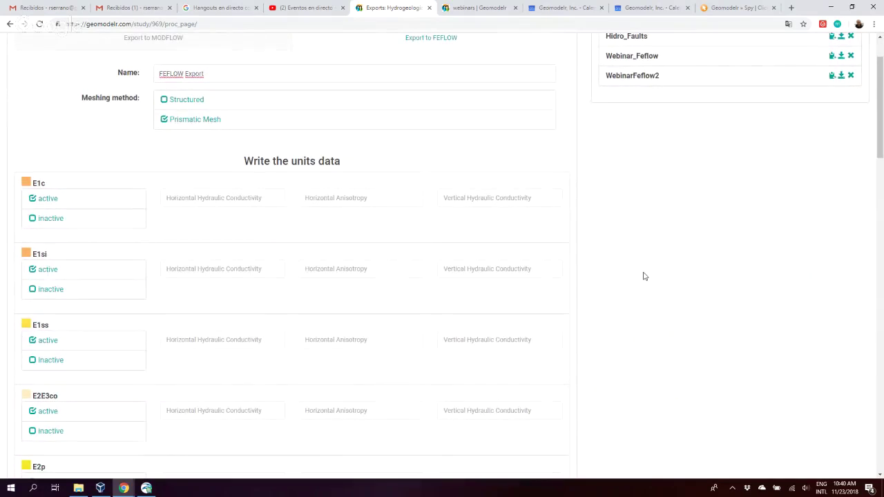
{"action": "scroll", "coordinate": [644, 276], "scroll_direction": "down", "scroll_amount": 1}
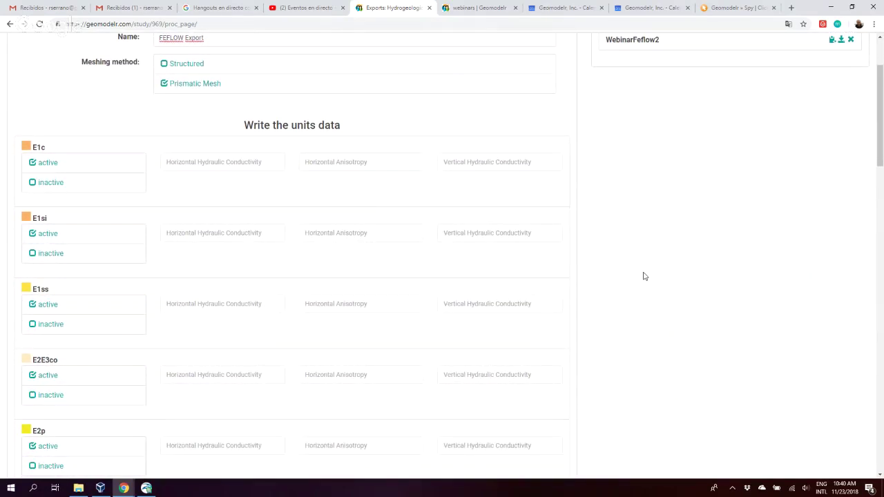
{"action": "scroll", "coordinate": [644, 276], "scroll_direction": "up", "scroll_amount": 3}
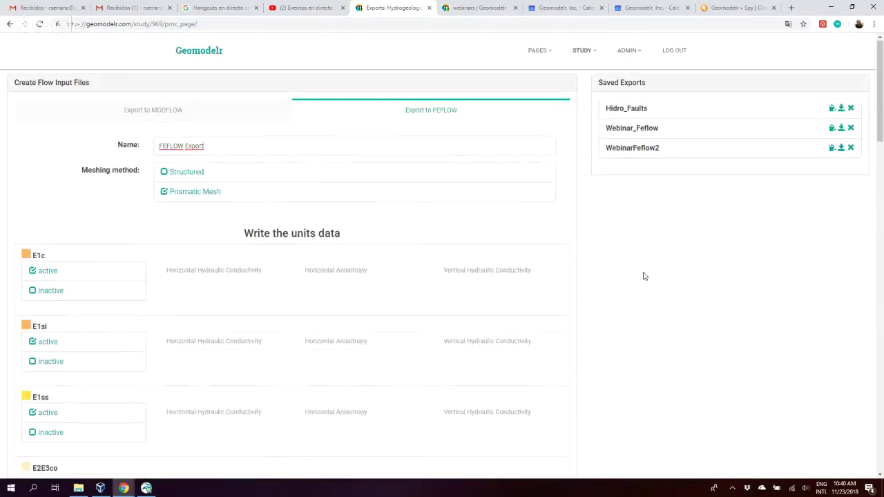
{"action": "left_click", "coordinate": [222, 272]}
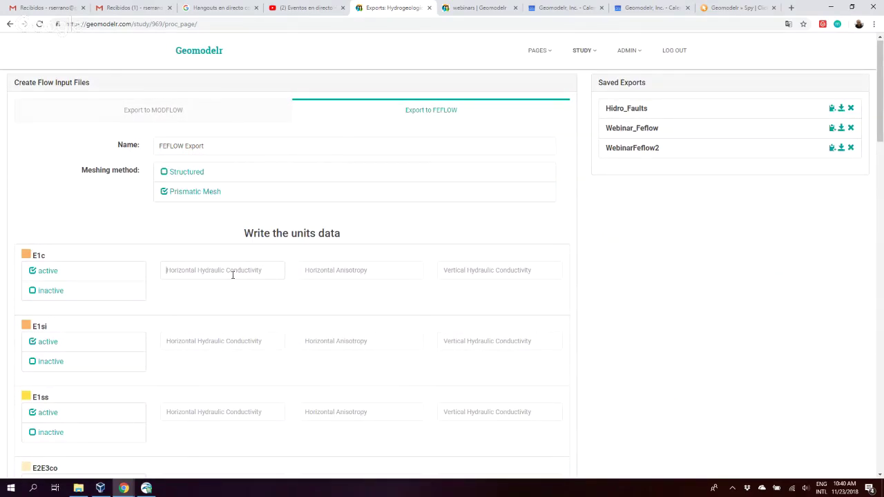
{"action": "type", "text": "1"}
{"action": "key", "text": "Tab"}
{"action": "left_click", "coordinate": [357, 264]}
{"action": "type", "text": "0.1"}
{"action": "key", "text": "BackSpace"}
{"action": "key", "text": "BackSpace"}
{"action": "key", "text": "BackSpace"}
{"action": "type", "text": "1"}
{"action": "key", "text": "Tab"}
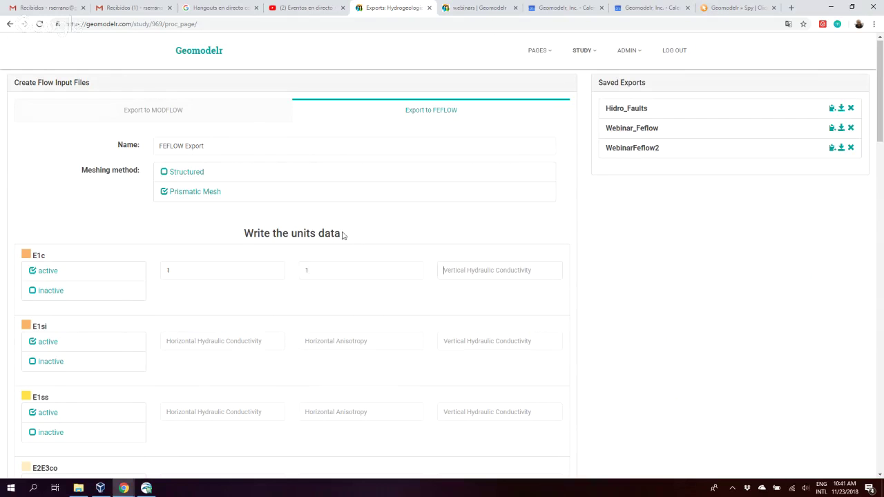
{"action": "type", "text": "0.1"}
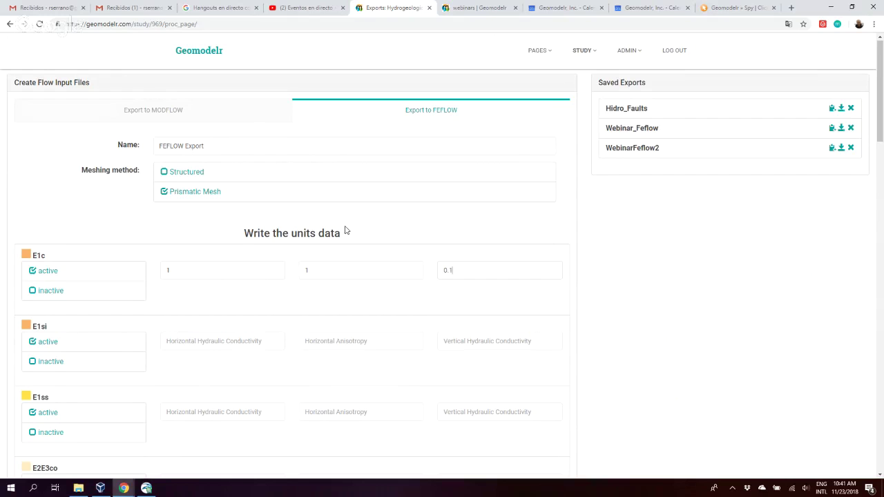
Step: Look through the remaining units, the grid algorithm, layer and triangle settings, and the modelling-area files of the FEFLOW form
{"action": "scroll", "coordinate": [590, 373], "scroll_direction": "down", "scroll_amount": 2}
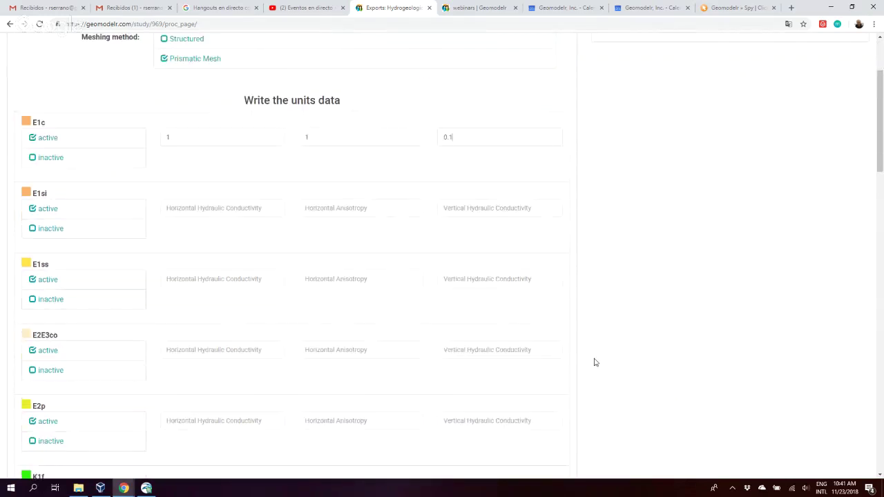
{"action": "scroll", "coordinate": [595, 362], "scroll_direction": "down", "scroll_amount": 10}
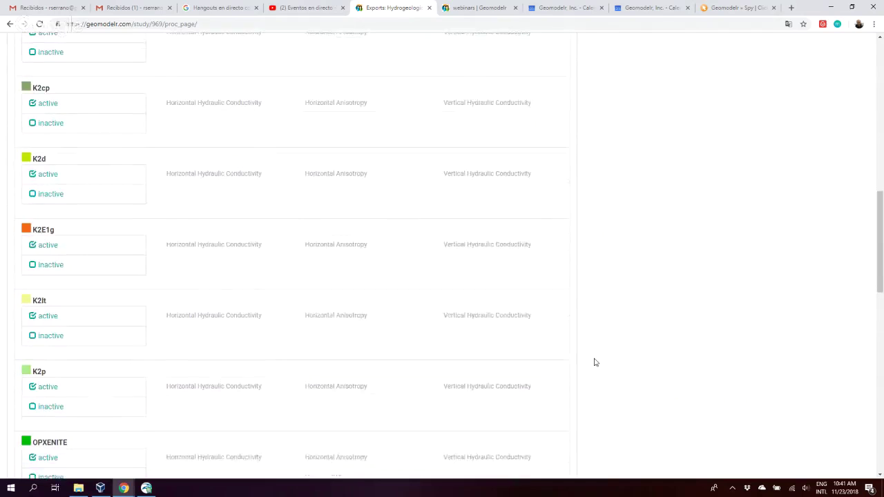
{"action": "scroll", "coordinate": [595, 362], "scroll_direction": "down", "scroll_amount": 3}
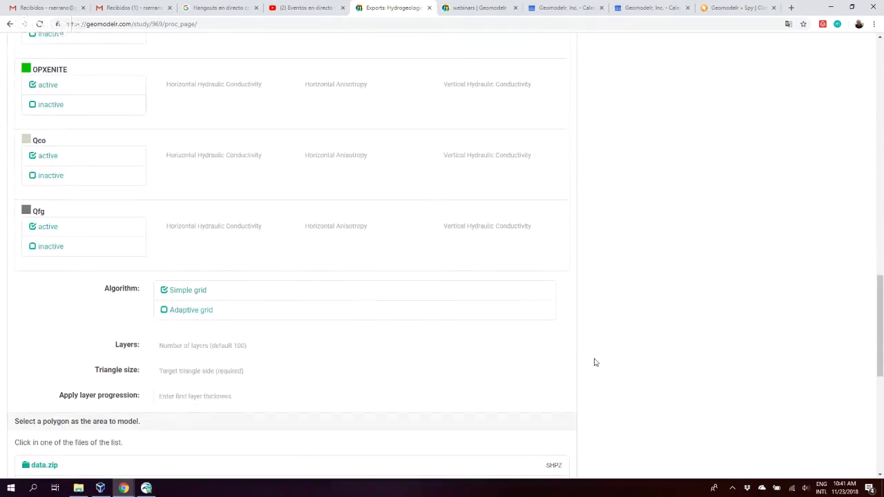
{"action": "scroll", "coordinate": [595, 362], "scroll_direction": "up", "scroll_amount": 15}
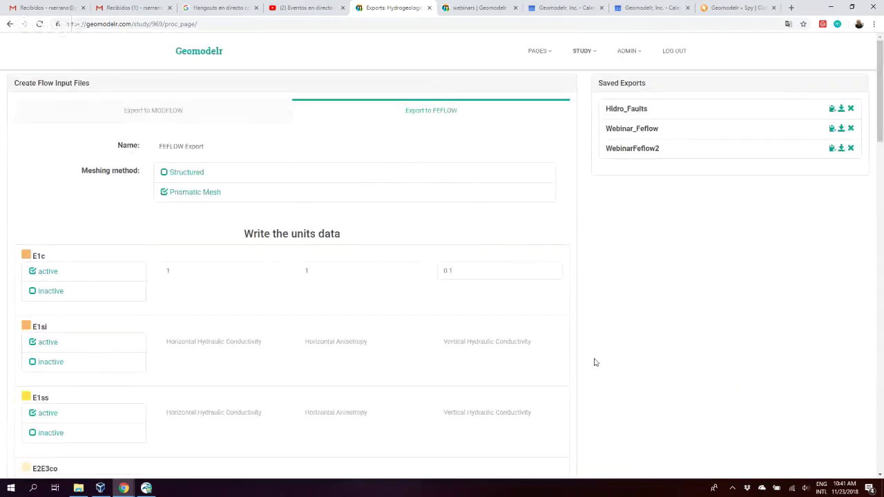
{"action": "scroll", "coordinate": [596, 362], "scroll_direction": "down", "scroll_amount": 2}
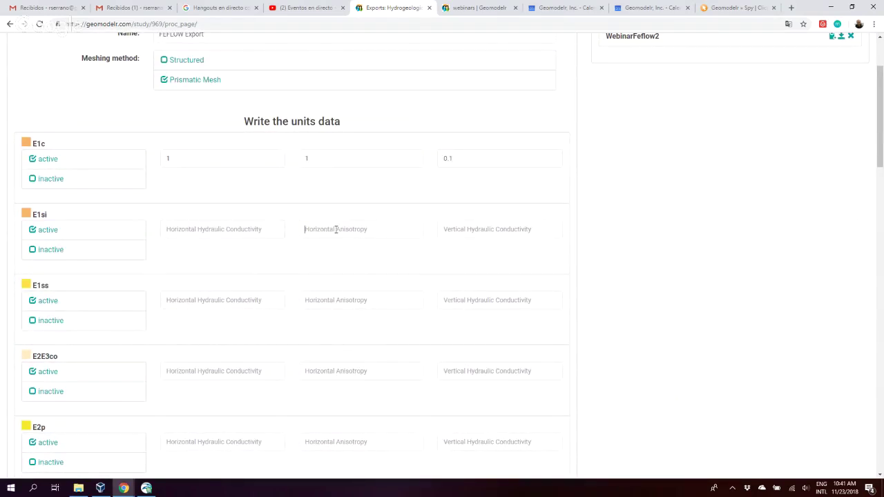
{"action": "left_click", "coordinate": [227, 299]}
{"action": "scroll", "coordinate": [587, 285], "scroll_direction": "down", "scroll_amount": 10}
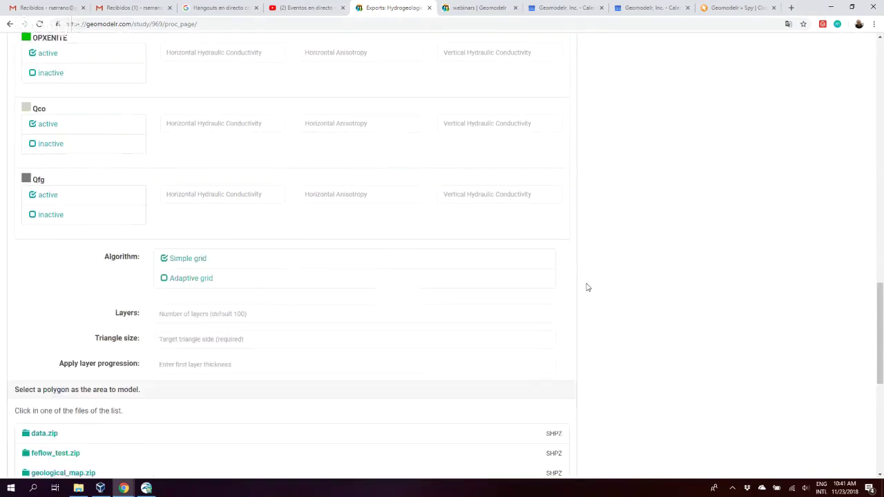
{"action": "scroll", "coordinate": [586, 285], "scroll_direction": "up", "scroll_amount": 10}
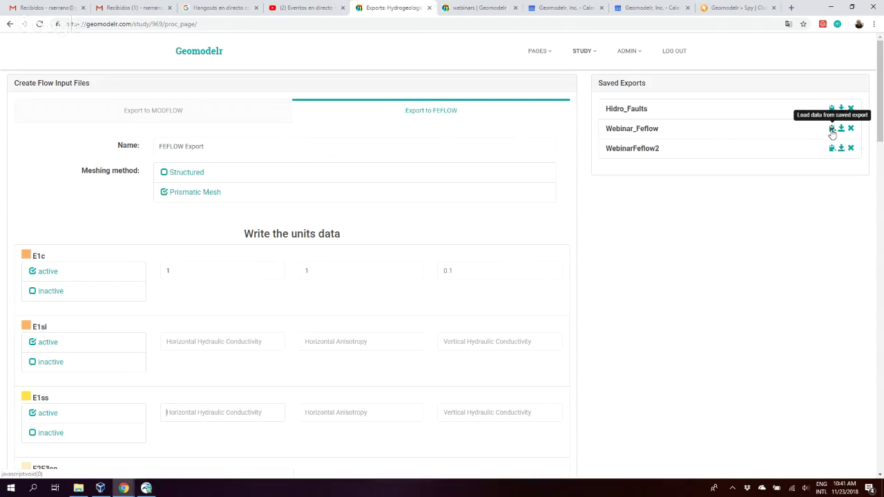
Step: Load the data from the saved export Webinar_Feflow into the form and check the filled-in parameters of the units
{"action": "left_click", "coordinate": [832, 130]}
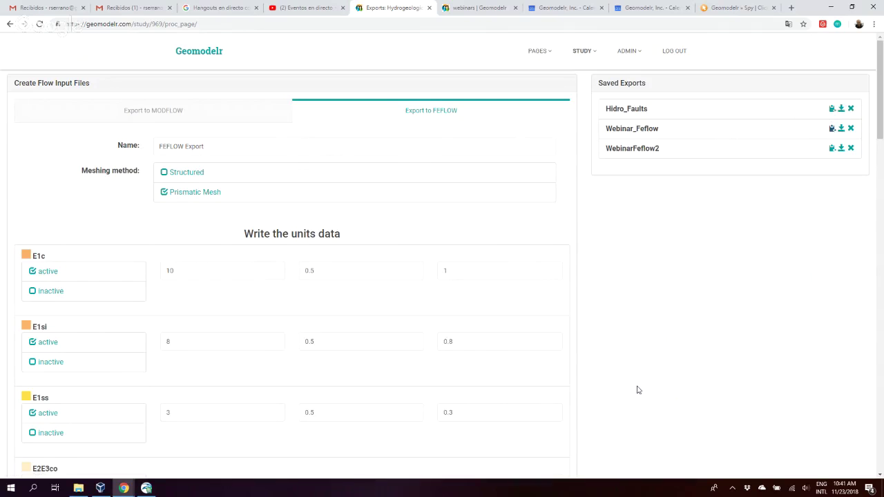
{"action": "scroll", "coordinate": [638, 390], "scroll_direction": "down", "scroll_amount": 6}
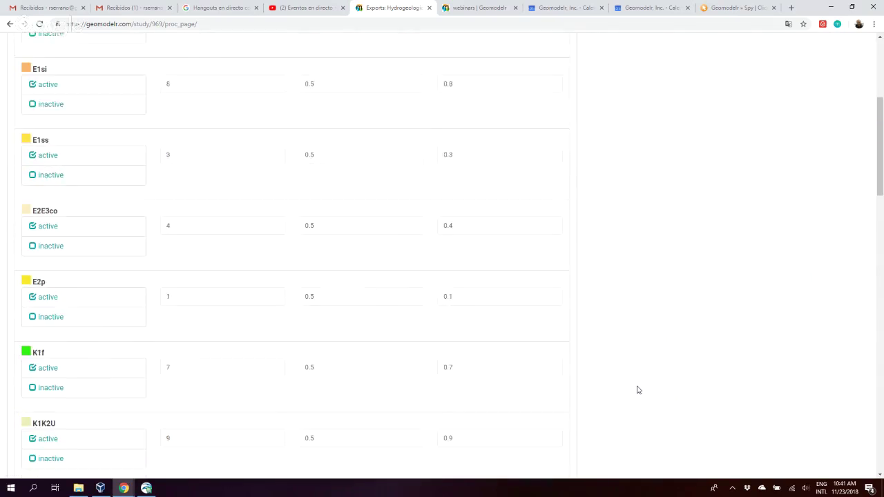
{"action": "scroll", "coordinate": [638, 390], "scroll_direction": "down", "scroll_amount": 4}
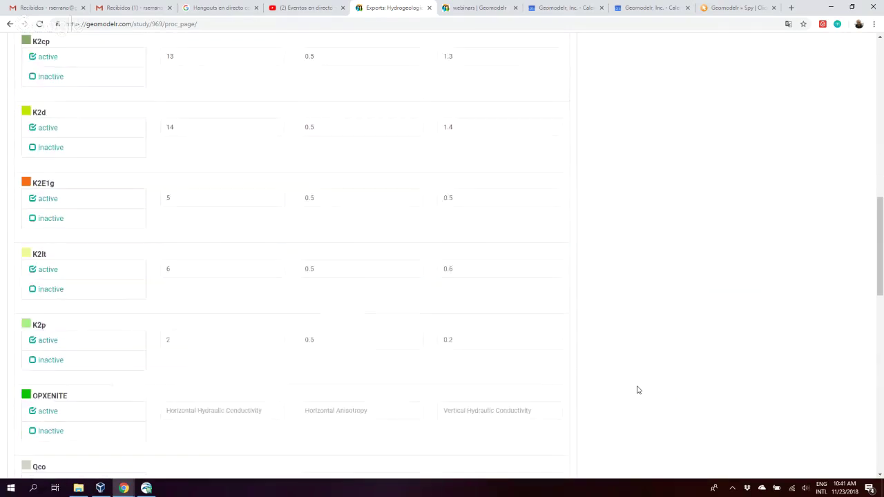
{"action": "scroll", "coordinate": [638, 390], "scroll_direction": "up", "scroll_amount": 2}
{"action": "scroll", "coordinate": [638, 390], "scroll_direction": "down", "scroll_amount": 1}
{"action": "scroll", "coordinate": [638, 390], "scroll_direction": "down", "scroll_amount": 4}
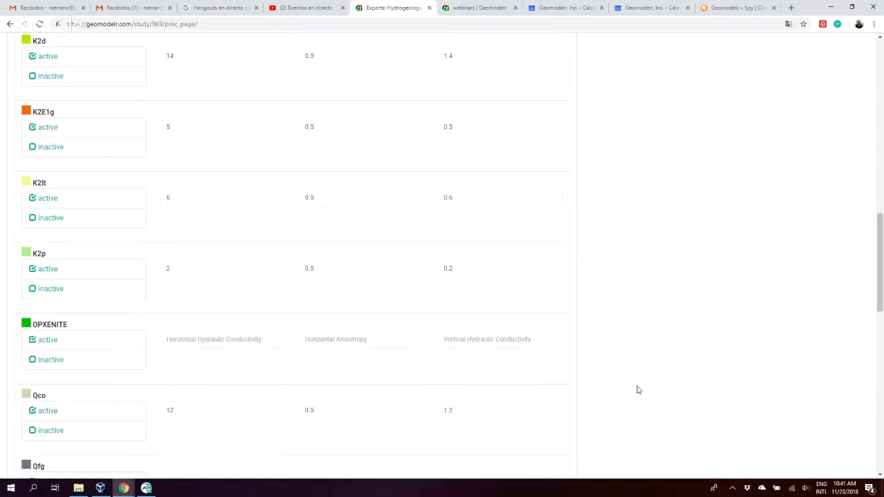
{"action": "scroll", "coordinate": [638, 390], "scroll_direction": "down", "scroll_amount": 1}
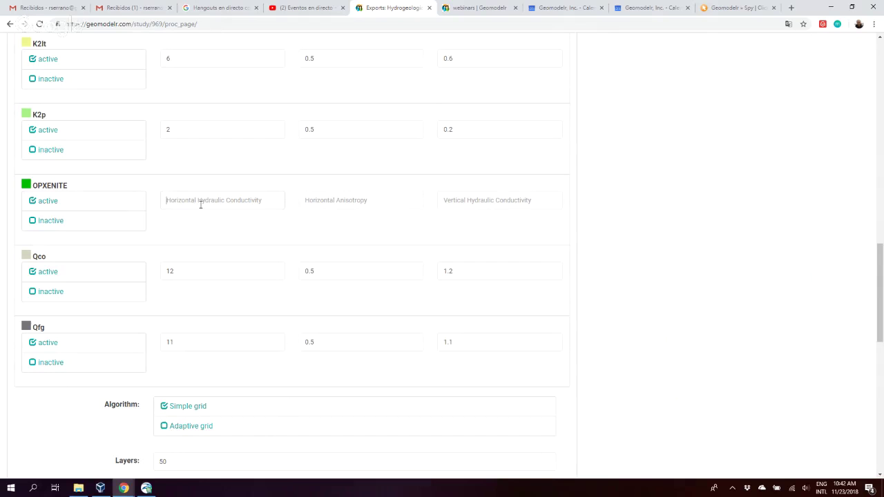
Step: Set unit OPXENITE's horizontal hydraulic conductivity, horizontal anisotropy and vertical hydraulic conductivity to 20 each
{"action": "type", "text": "1"}
{"action": "key", "text": "BackSpace"}
{"action": "type", "text": "20"}
{"action": "key", "text": "Tab"}
{"action": "type", "text": "20"}
{"action": "key", "text": "Tab"}
{"action": "type", "text": "20"}
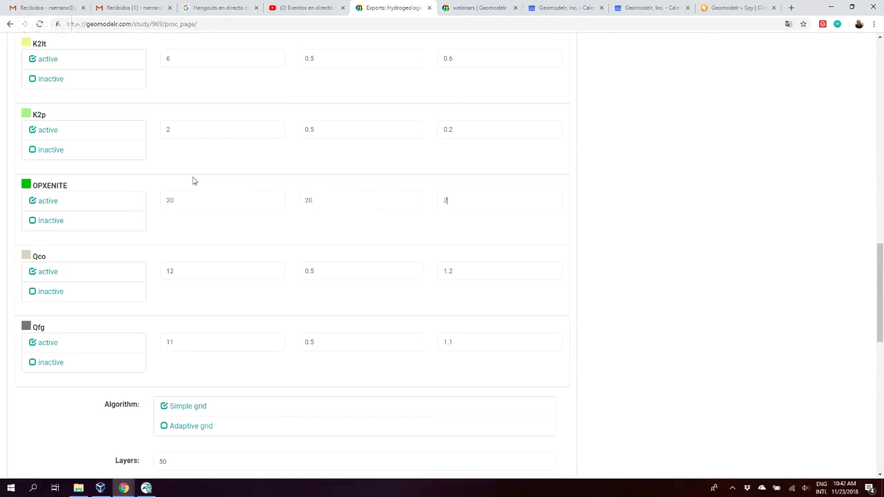
{"action": "key", "text": "Tab"}
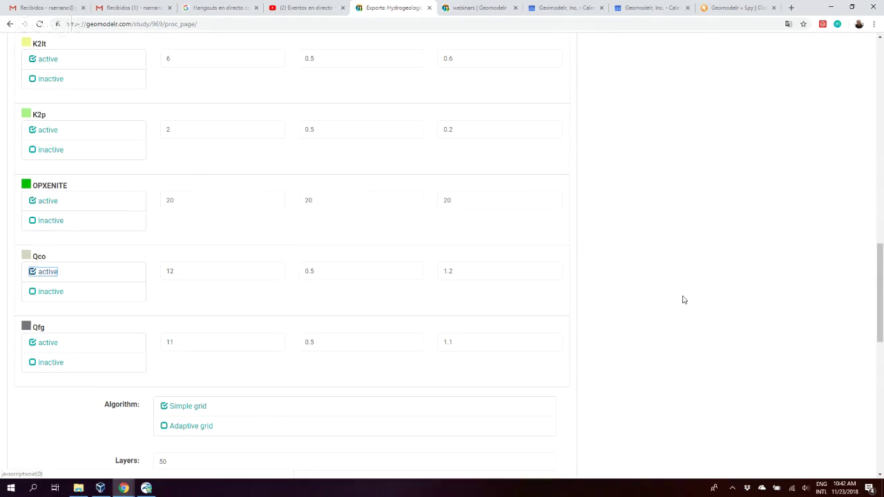
Step: Compare the settings of the Adaptive grid algorithm with those of the Simple grid
{"action": "scroll", "coordinate": [621, 334], "scroll_direction": "down", "scroll_amount": 3}
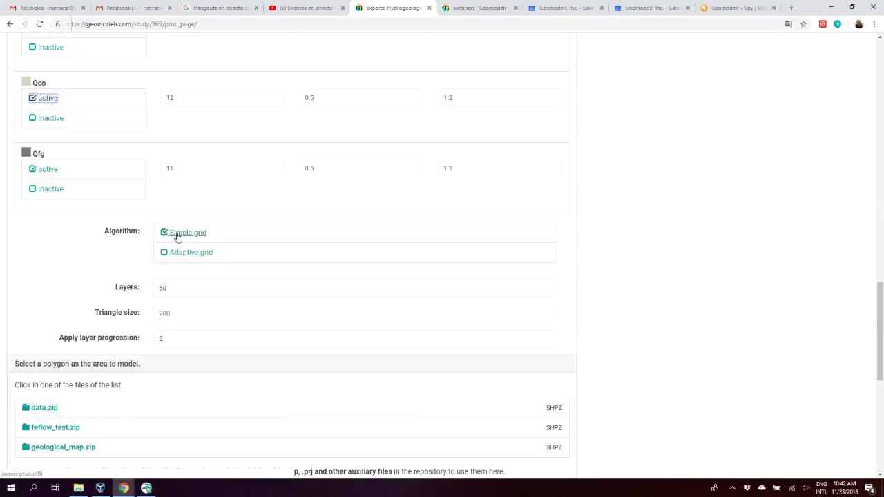
{"action": "left_click", "coordinate": [176, 254]}
{"action": "scroll", "coordinate": [644, 297], "scroll_direction": "down", "scroll_amount": 2}
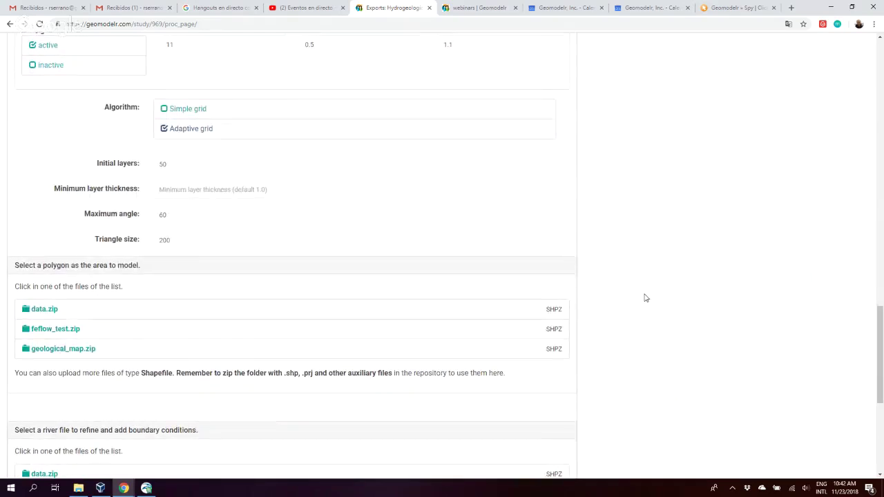
{"action": "left_click", "coordinate": [176, 111]}
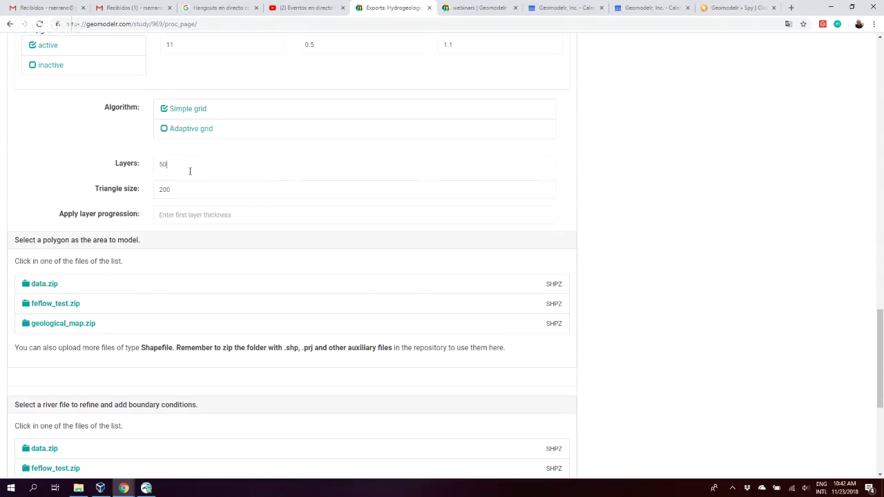
Step: Enter 50 as the number of layers for the Simple grid
{"action": "left_click", "coordinate": [190, 170]}
{"action": "key", "text": "BackSpace"}
{"action": "key", "text": "BackSpace"}
{"action": "type", "text": "50"}
{"action": "scroll", "coordinate": [278, 227], "scroll_direction": "down", "scroll_amount": 1}
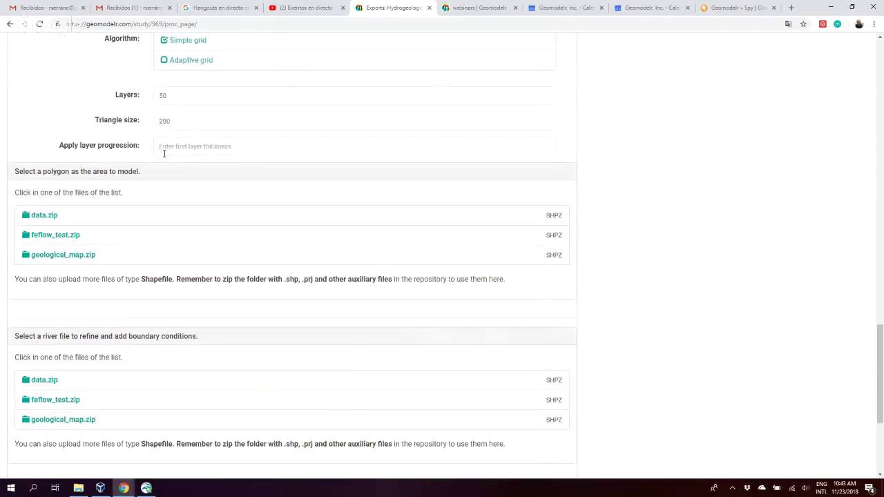
Step: Select Adaptive grid as the meshing algorithm and go to its minimum layer thickness setting
{"action": "left_click", "coordinate": [198, 63]}
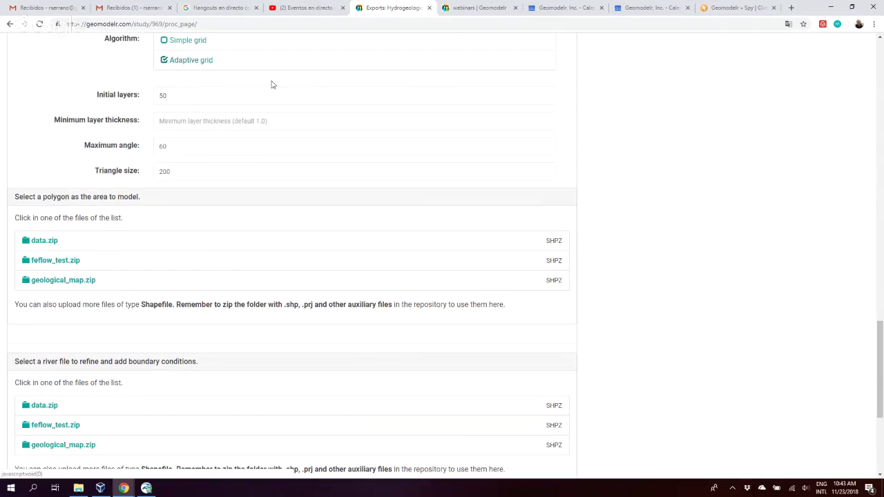
{"action": "scroll", "coordinate": [549, 142], "scroll_direction": "up", "scroll_amount": 1}
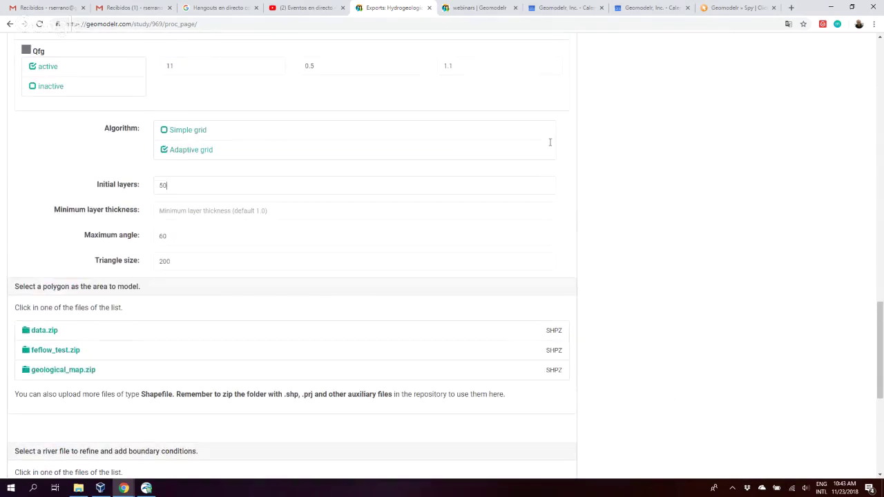
{"action": "left_click", "coordinate": [177, 210]}
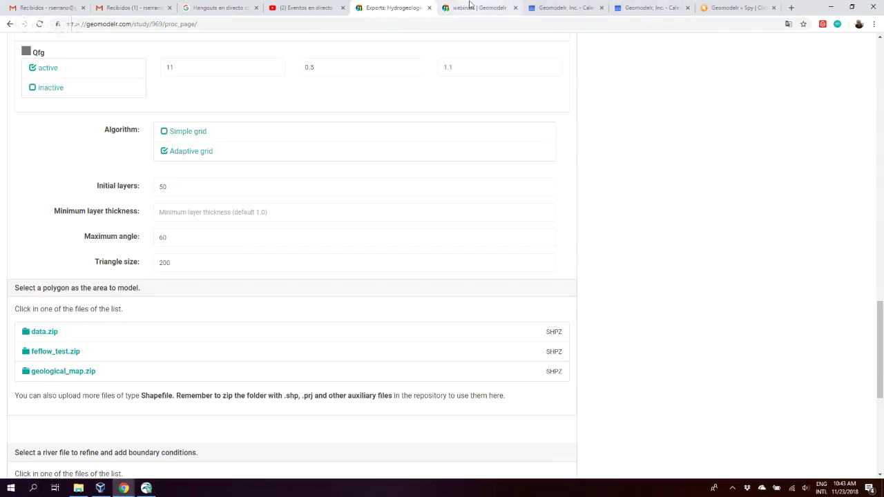
Step: Open the study's articles in a separate browser tab, view the Abstract article in full page and return to the article list
{"action": "scroll", "coordinate": [601, 130], "scroll_direction": "up", "scroll_amount": 15}
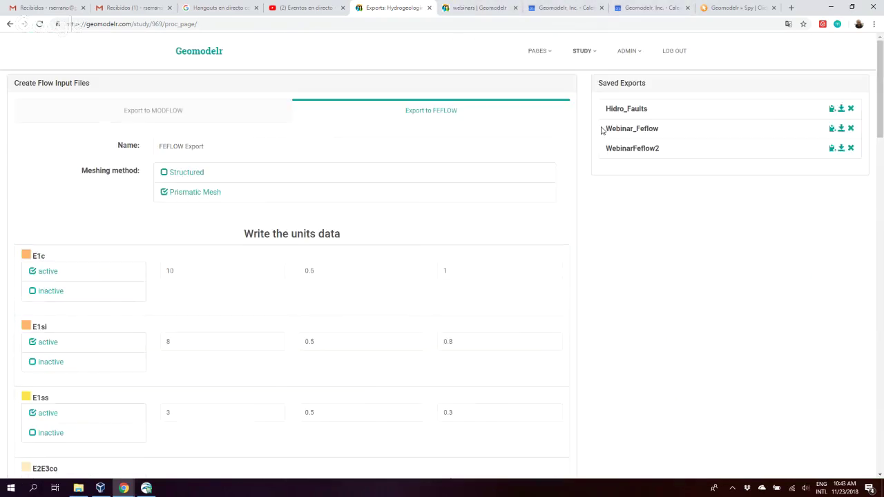
{"action": "left_click", "coordinate": [584, 51]}
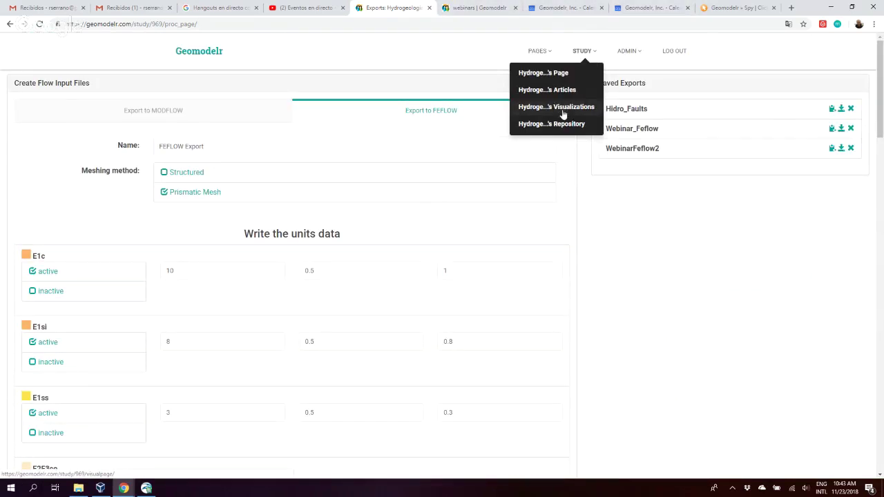
{"action": "right_click", "coordinate": [574, 90]}
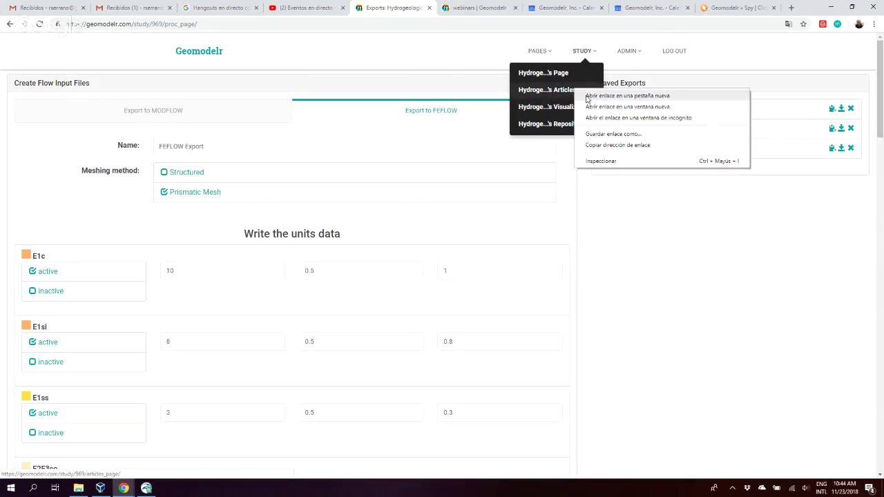
{"action": "left_click", "coordinate": [587, 96]}
{"action": "left_click", "coordinate": [406, 6]}
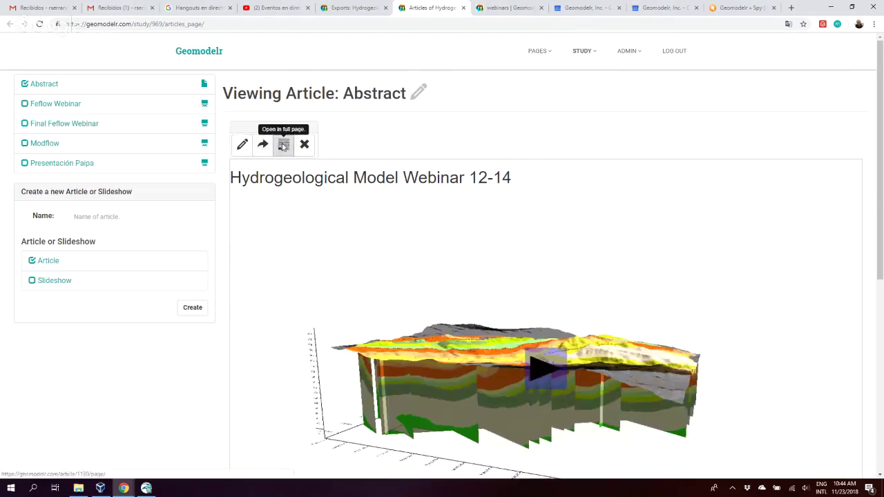
{"action": "left_click", "coordinate": [283, 146]}
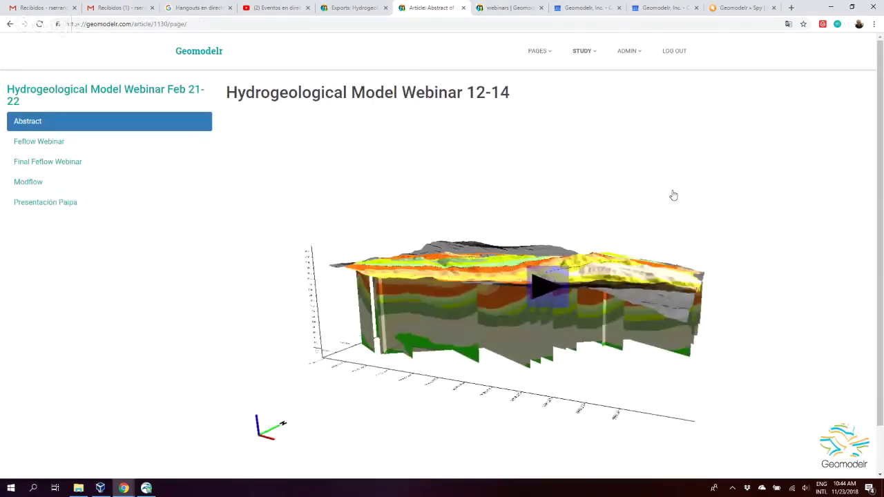
{"action": "left_click", "coordinate": [7, 24]}
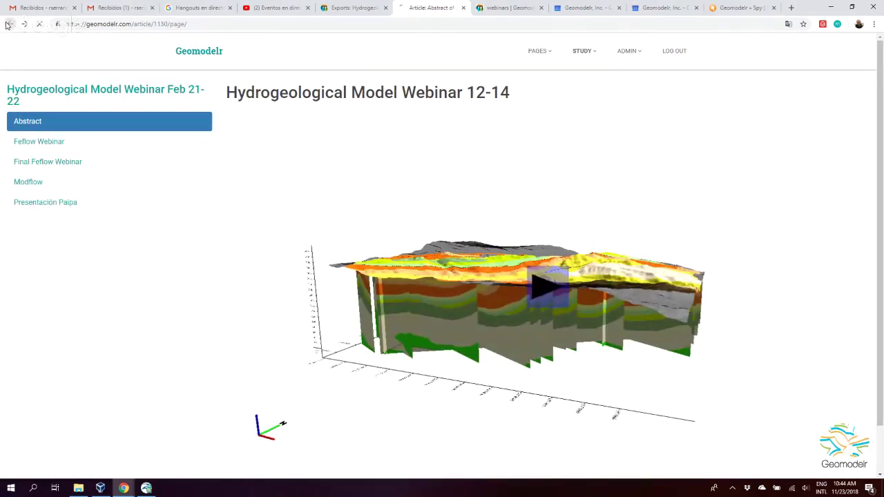
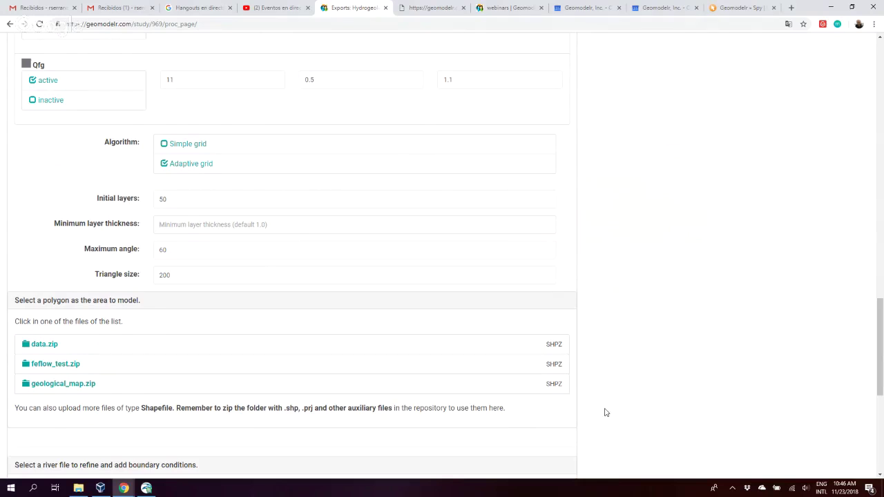
Step: Choose Domain/domain.shp from data.zip as the polygon for the area to model
{"action": "scroll", "coordinate": [605, 412], "scroll_direction": "down", "scroll_amount": 2}
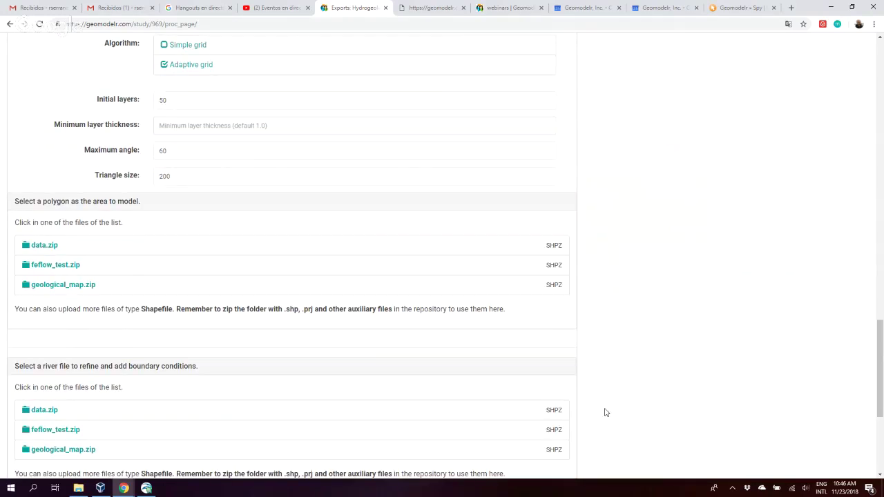
{"action": "scroll", "coordinate": [272, 280], "scroll_direction": "down", "scroll_amount": 1}
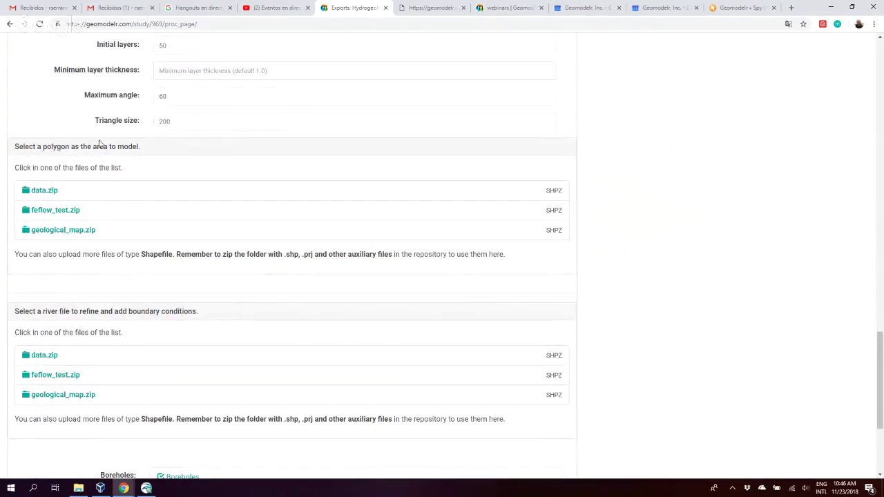
{"action": "left_click", "coordinate": [39, 192]}
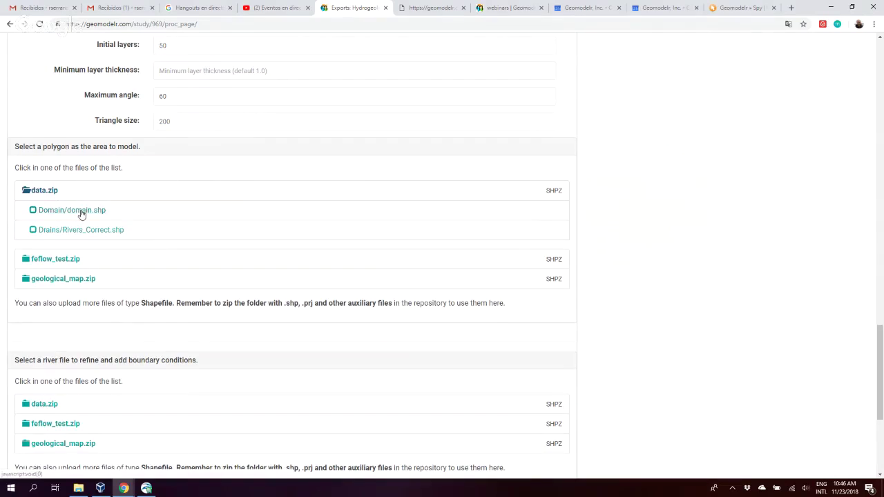
{"action": "left_click", "coordinate": [80, 211]}
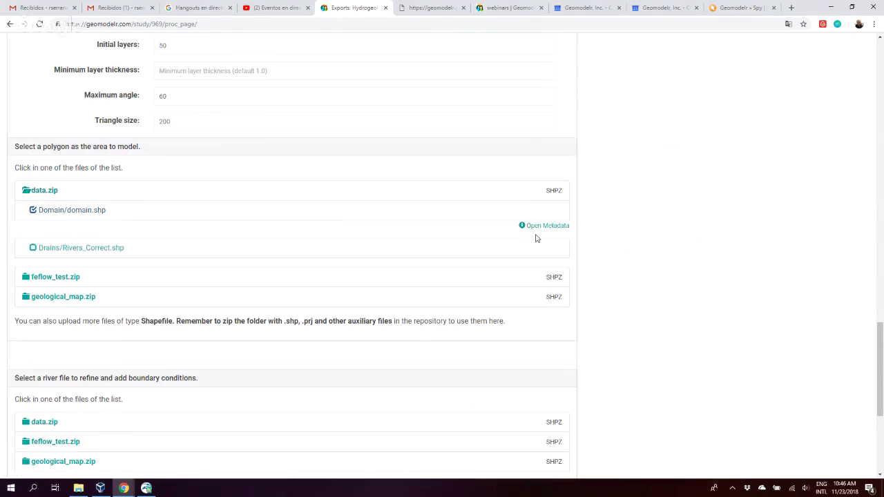
Step: Choose Drains/Rivers_Correct.shp from data.zip as the river file for refinement and boundary conditions
{"action": "scroll", "coordinate": [542, 359], "scroll_direction": "down", "scroll_amount": 2}
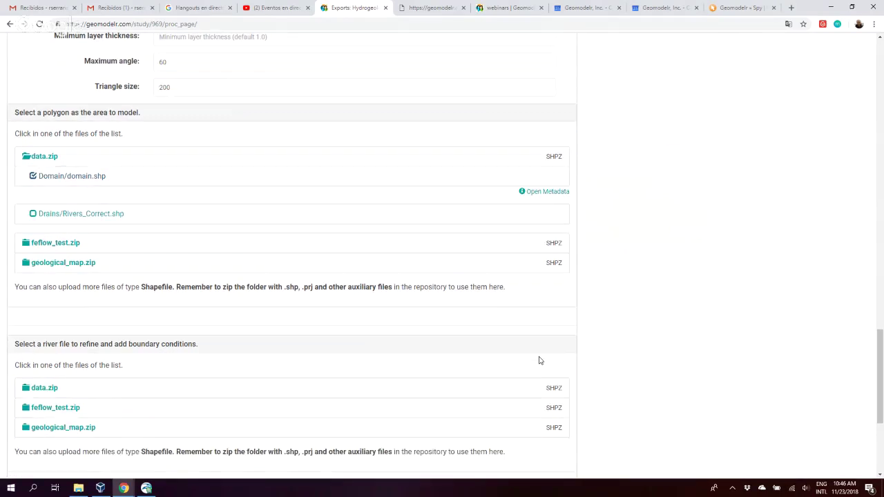
{"action": "scroll", "coordinate": [540, 359], "scroll_direction": "down", "scroll_amount": 2}
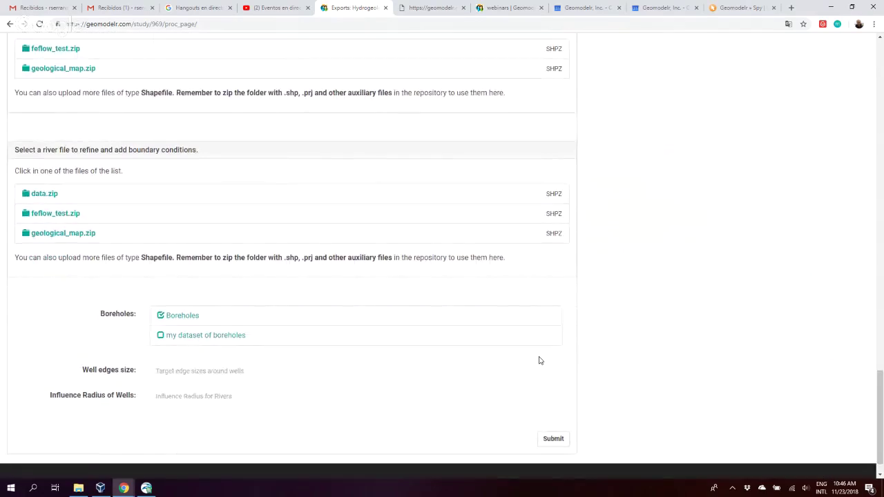
{"action": "left_click", "coordinate": [49, 199]}
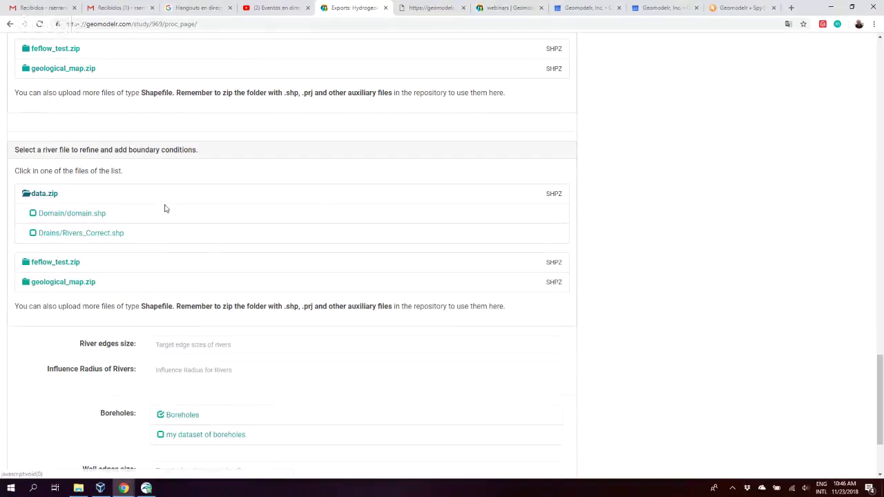
{"action": "left_click", "coordinate": [92, 235]}
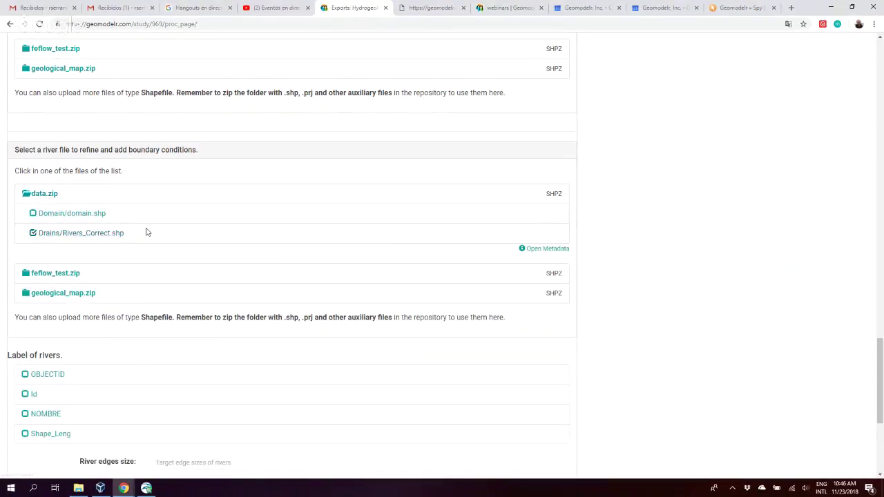
Step: Use the NOMBRE attribute as the label of the rivers
{"action": "scroll", "coordinate": [289, 263], "scroll_direction": "down", "scroll_amount": 1}
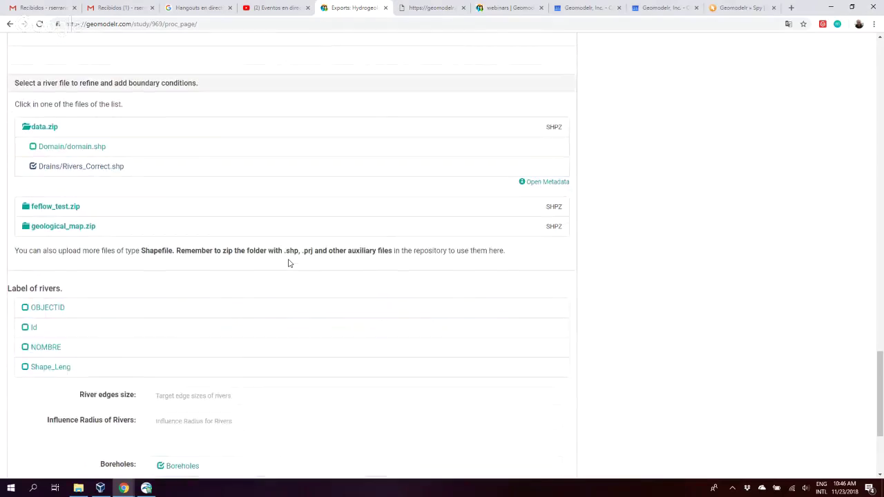
{"action": "scroll", "coordinate": [290, 263], "scroll_direction": "down", "scroll_amount": 1}
{"action": "scroll", "coordinate": [290, 263], "scroll_direction": "down", "scroll_amount": 2}
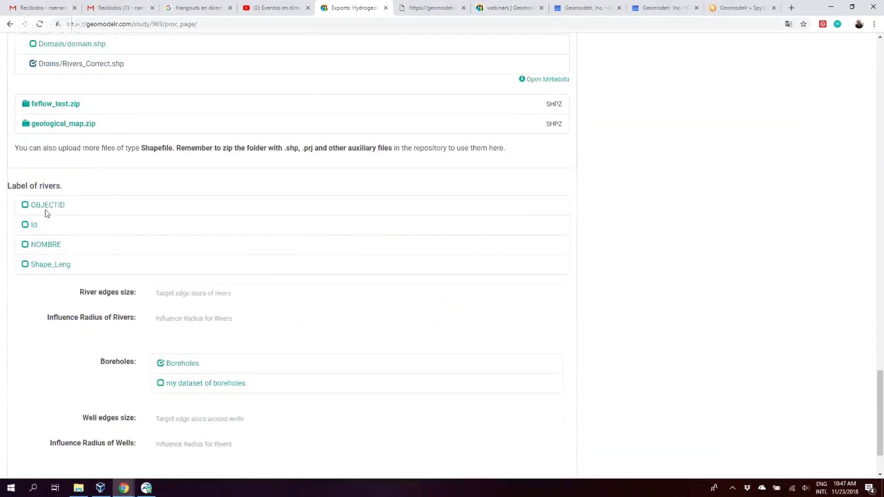
{"action": "left_click", "coordinate": [37, 247]}
{"action": "scroll", "coordinate": [635, 266], "scroll_direction": "down", "scroll_amount": 2}
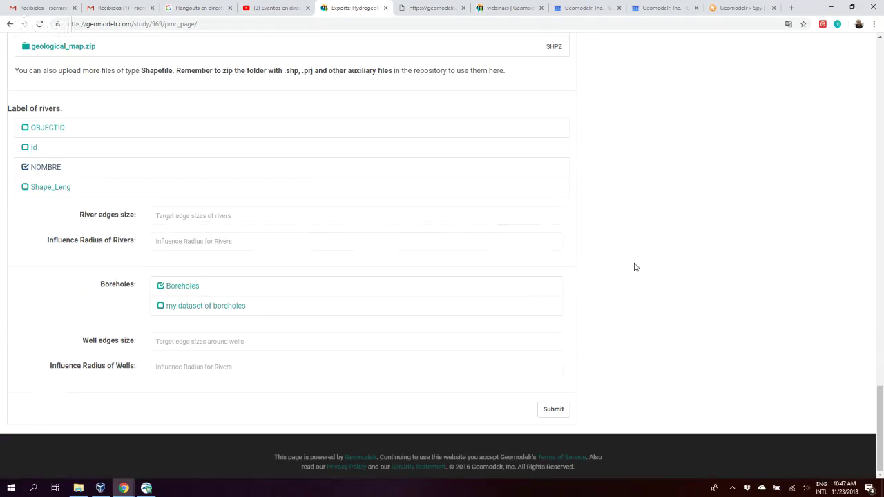
Step: Consult the presentation's slides on refinement and influence radius for the river edge size, and return to the export form
{"action": "left_click", "coordinate": [212, 216]}
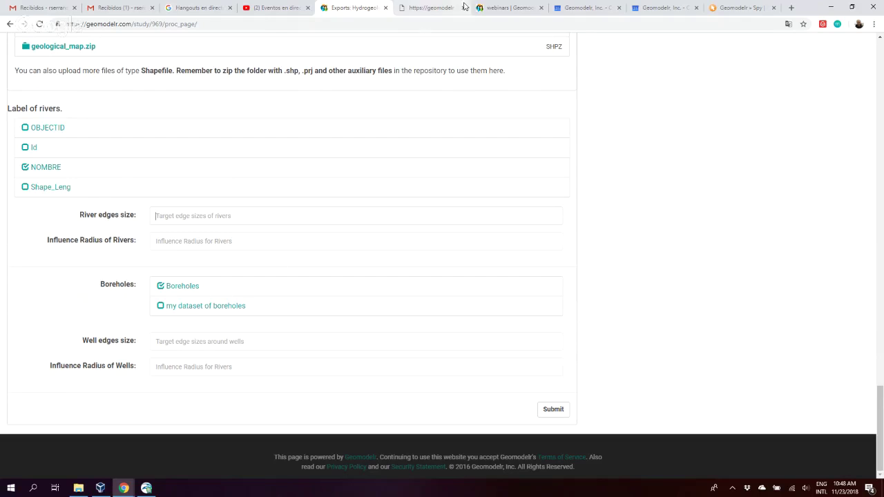
{"action": "left_click", "coordinate": [429, 6]}
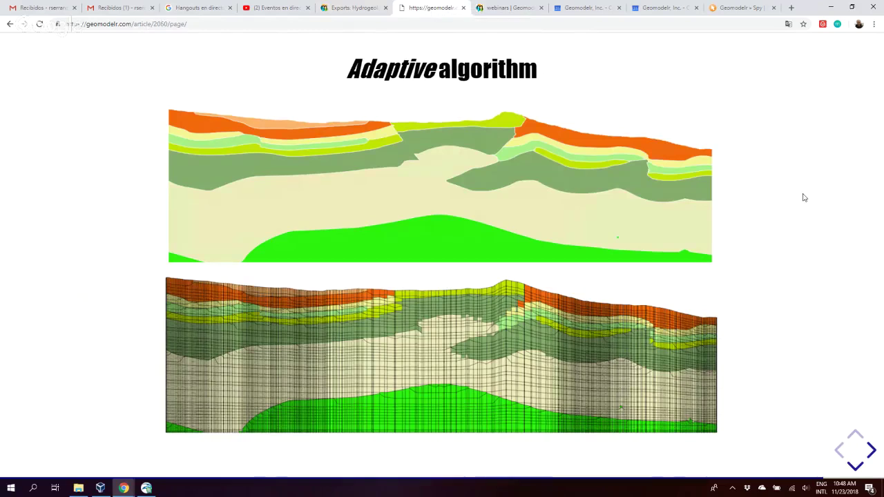
{"action": "key", "text": "Down"}
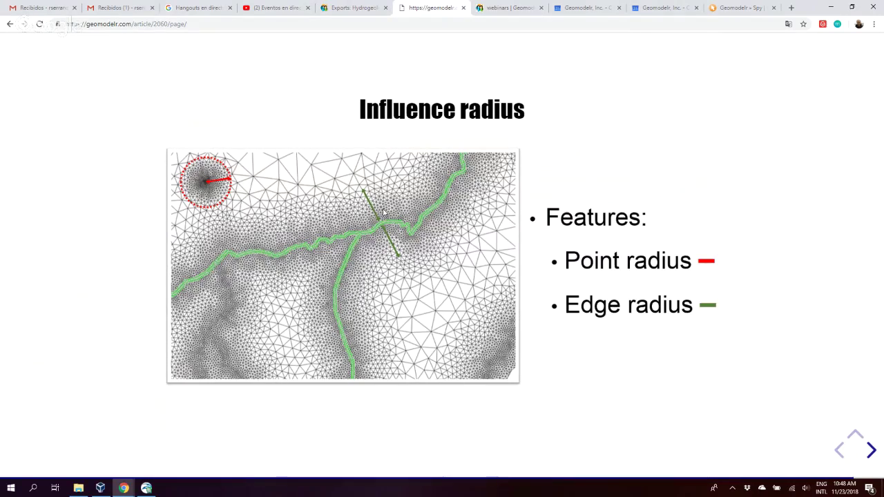
{"action": "left_click", "coordinate": [343, 7]}
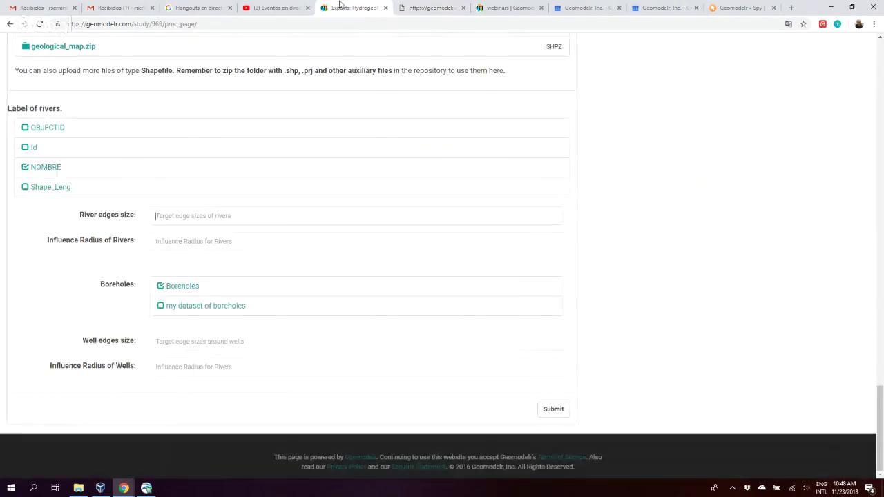
Step: Examine the influence radius of rivers, boreholes dataset, well edges size and influence radius of wells settings
{"action": "left_click", "coordinate": [172, 241]}
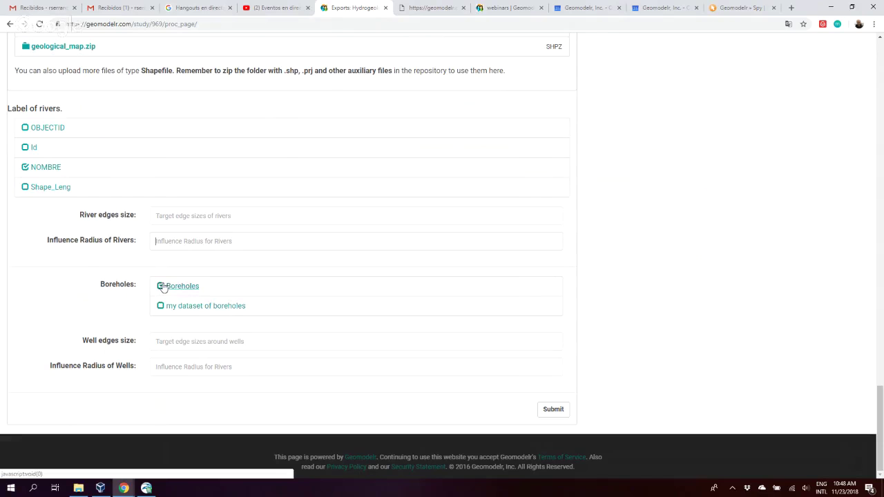
{"action": "left_click", "coordinate": [204, 337]}
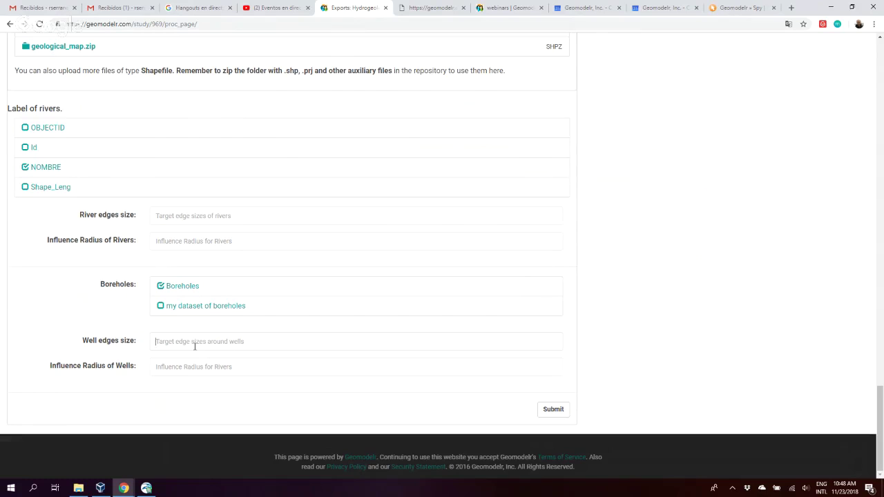
{"action": "left_click", "coordinate": [196, 349]}
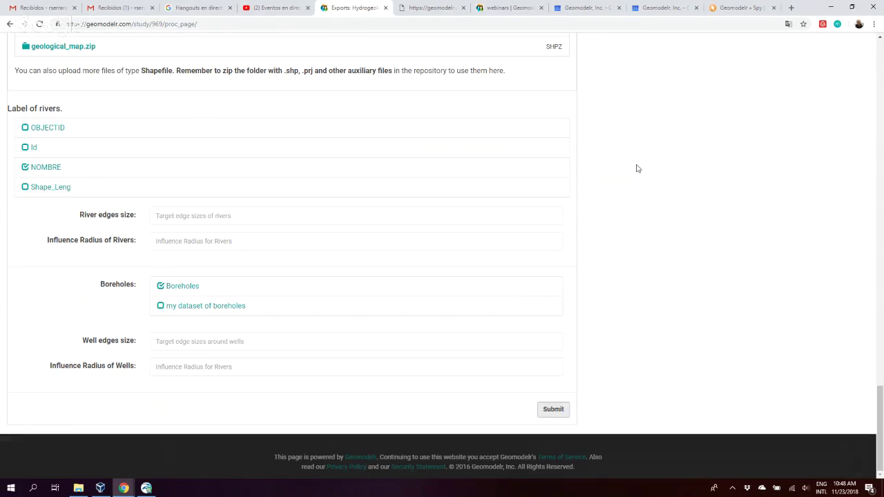
{"action": "scroll", "coordinate": [637, 168], "scroll_direction": "up", "scroll_amount": 2}
{"action": "scroll", "coordinate": [637, 168], "scroll_direction": "down", "scroll_amount": 2}
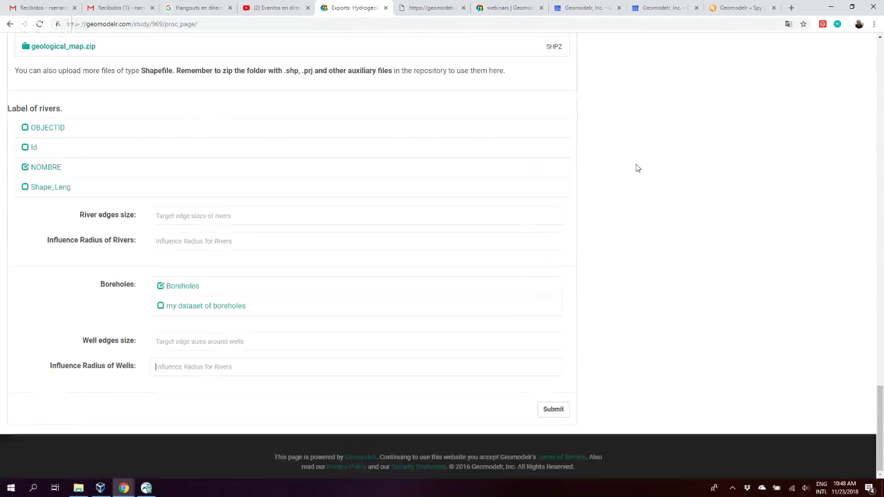
Step: Submit the FEFLOW export, correcting its name to FEFLOW_Export and submitting the form again
{"action": "left_click", "coordinate": [553, 410]}
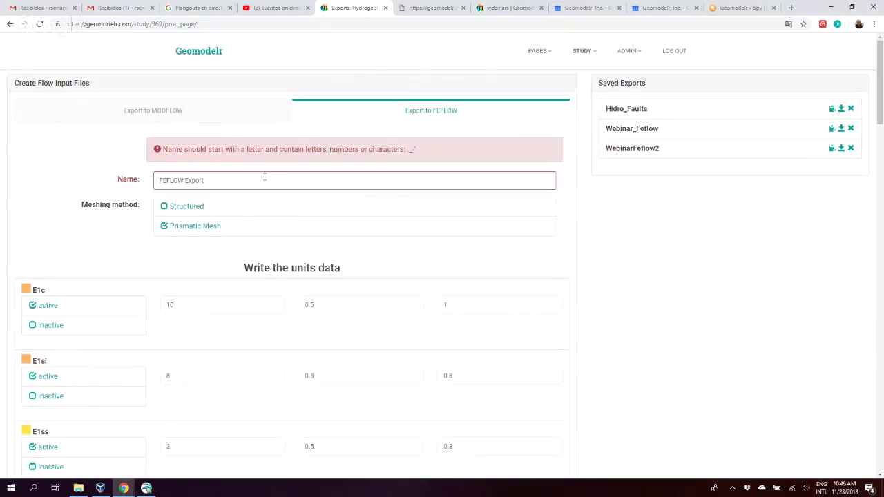
{"action": "left_click", "coordinate": [265, 177]}
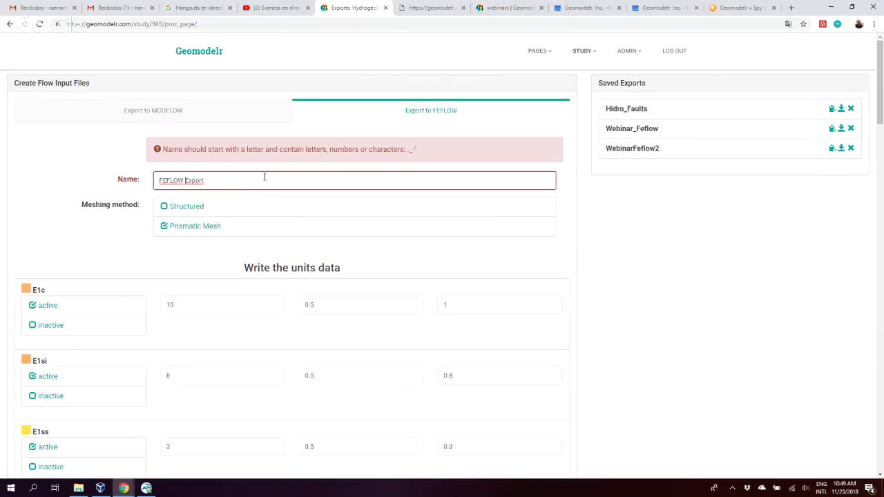
{"action": "type", "text": "_"}
{"action": "scroll", "coordinate": [610, 323], "scroll_direction": "down", "scroll_amount": 20}
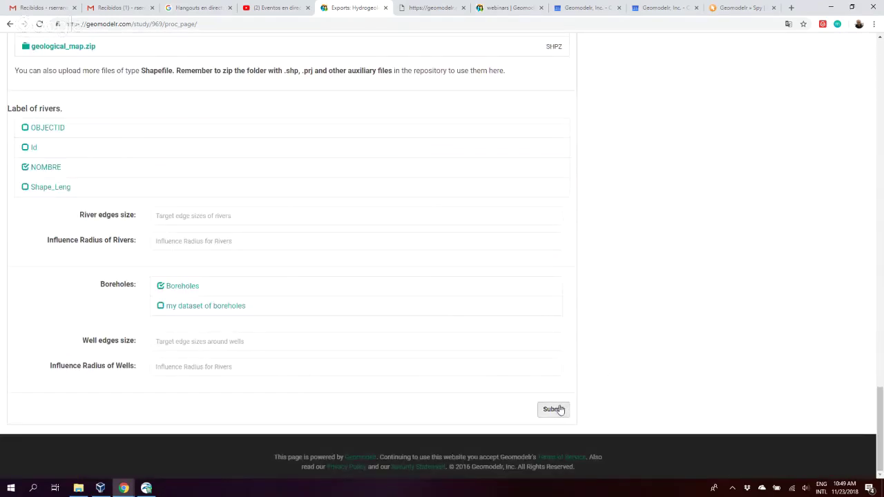
{"action": "left_click", "coordinate": [561, 409]}
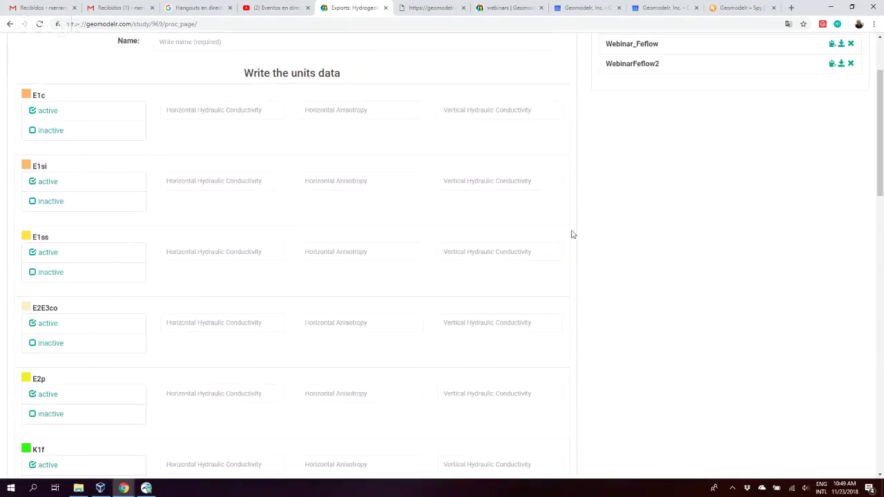
Step: Check the processing status of FEFLOW_Export in the saved exports and of FEFLOW_Export.zip in the study page's file repository
{"action": "scroll", "coordinate": [572, 234], "scroll_direction": "up", "scroll_amount": 2}
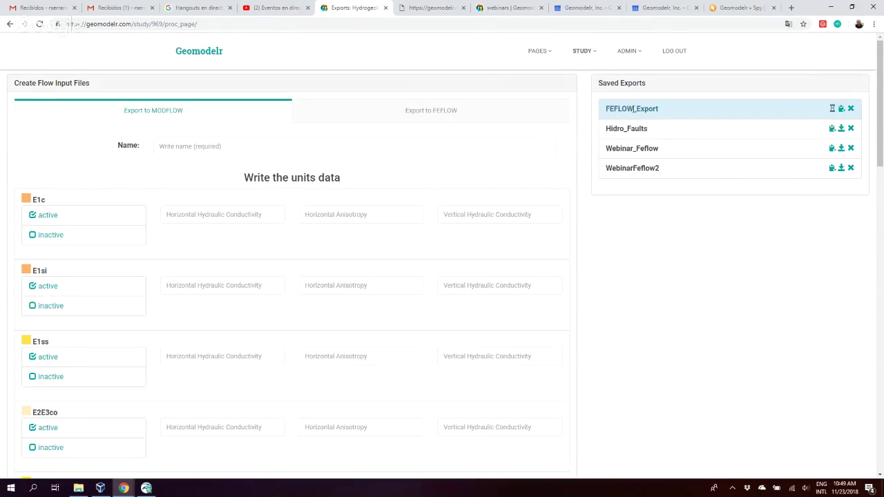
{"action": "double_click", "coordinate": [627, 108]}
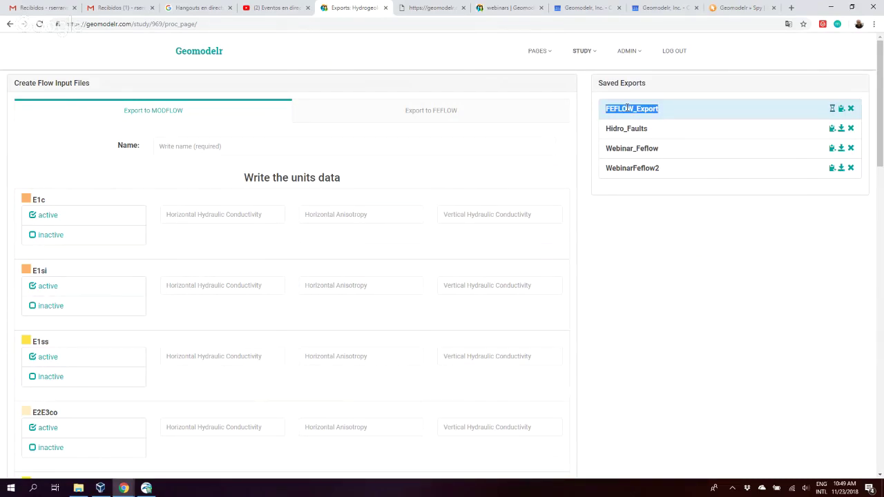
{"action": "mouse_move", "coordinate": [833, 111]}
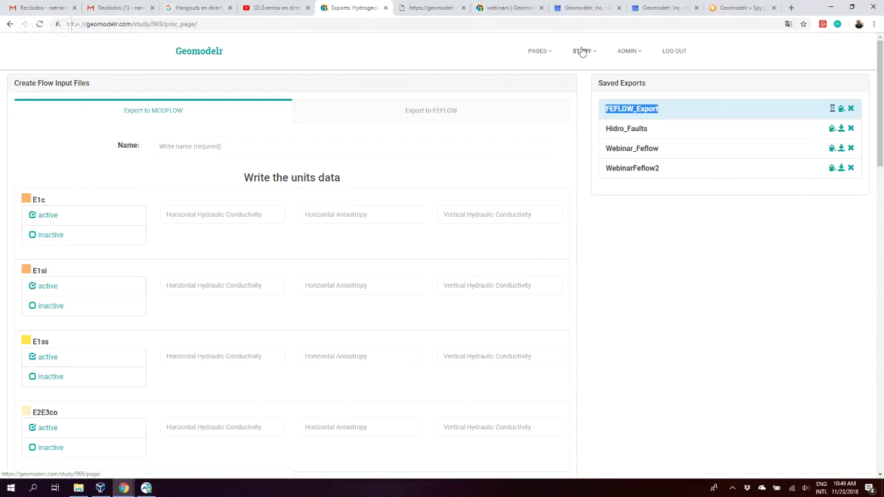
{"action": "mouse_move", "coordinate": [582, 52]}
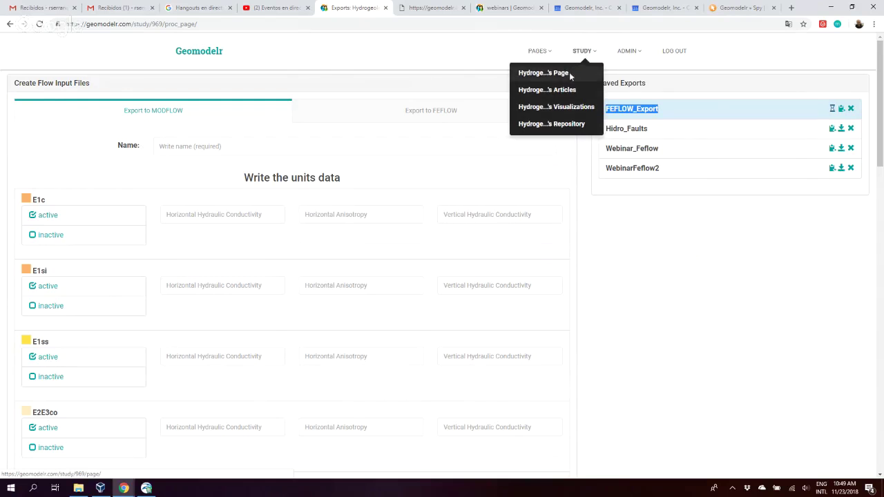
{"action": "left_click", "coordinate": [571, 75]}
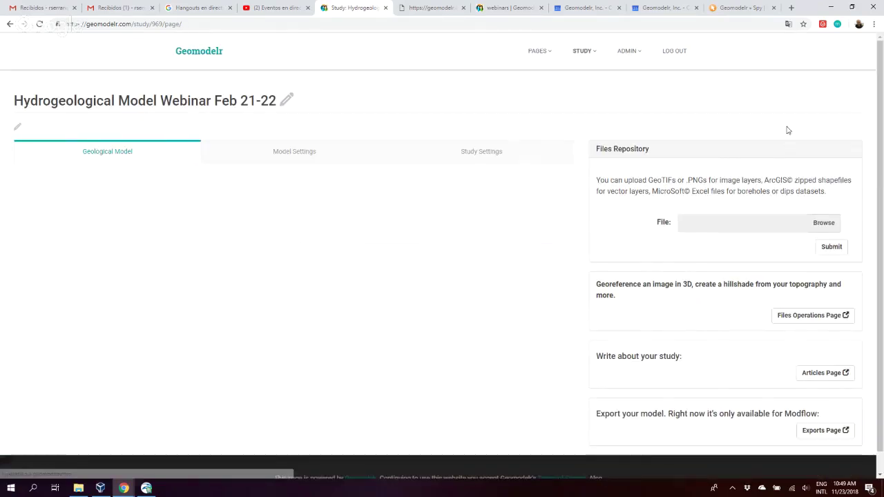
{"action": "scroll", "coordinate": [701, 252], "scroll_direction": "down", "scroll_amount": 5}
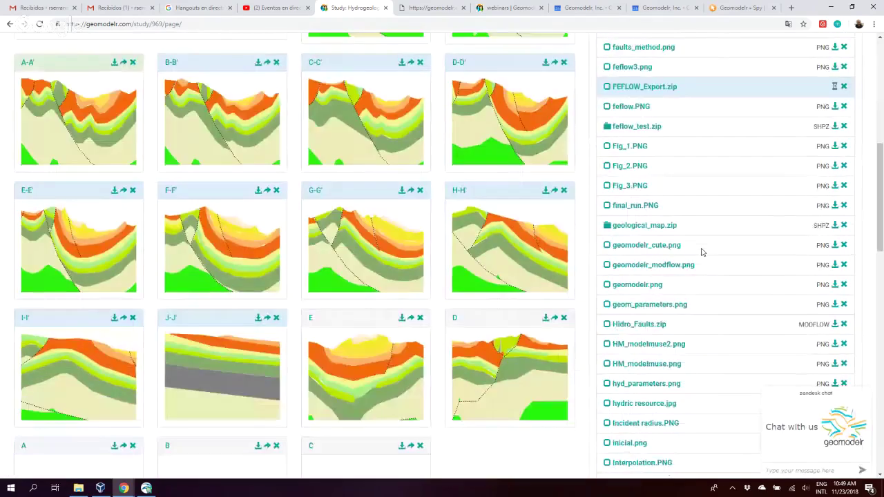
{"action": "scroll", "coordinate": [701, 251], "scroll_direction": "down", "scroll_amount": 1}
{"action": "scroll", "coordinate": [701, 252], "scroll_direction": "up", "scroll_amount": 3}
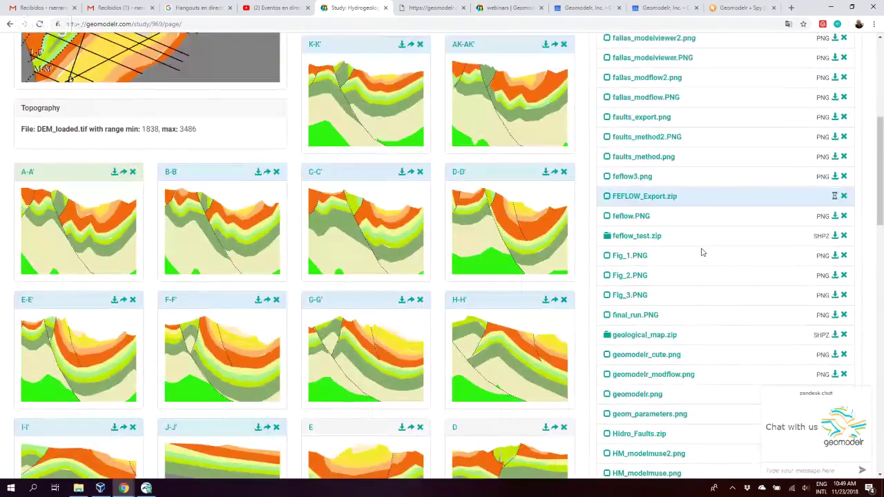
{"action": "mouse_move", "coordinate": [835, 198]}
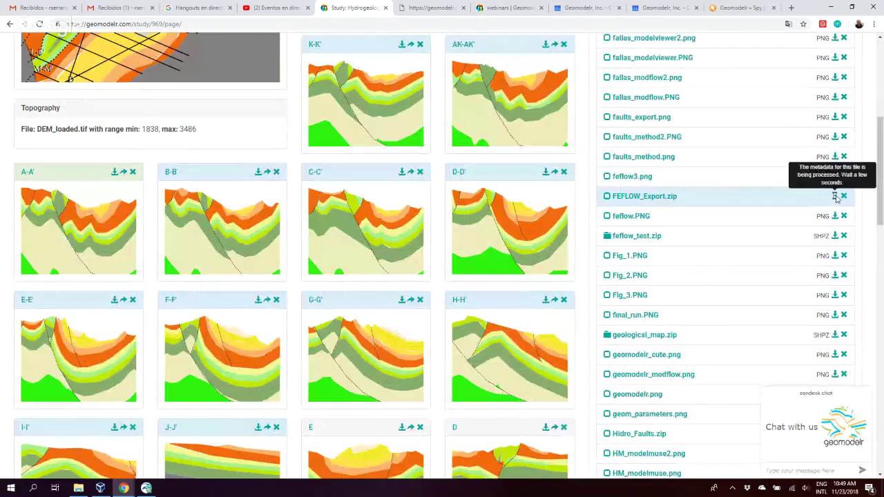
{"action": "scroll", "coordinate": [742, 158], "scroll_direction": "up", "scroll_amount": 5}
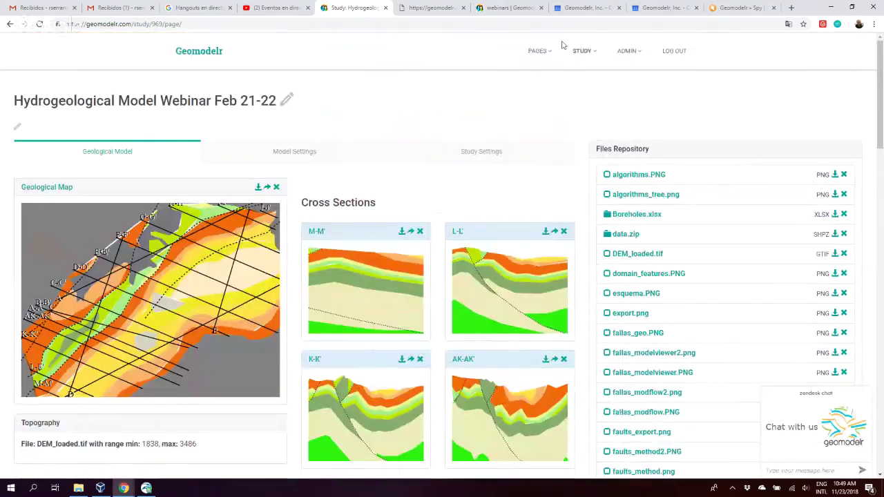
Step: Visit the study's repository page, and return through the study page to the exports page's FEFLOW form
{"action": "left_click", "coordinate": [583, 54]}
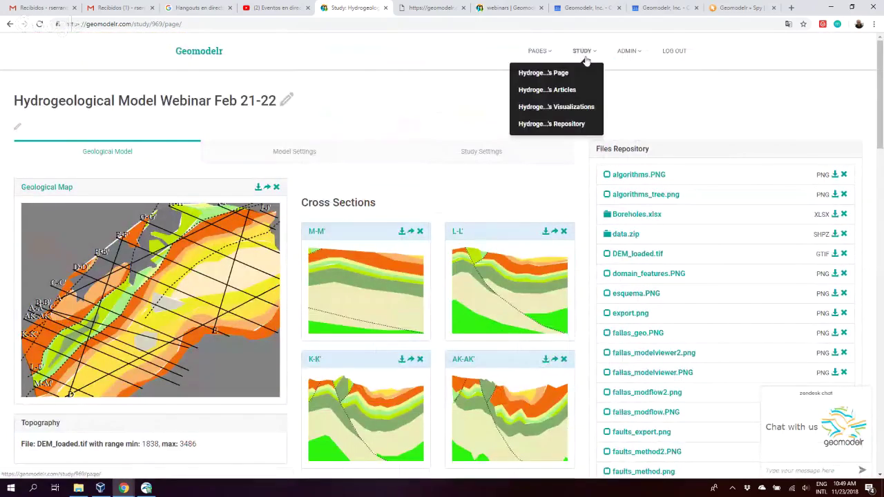
{"action": "left_click", "coordinate": [557, 124]}
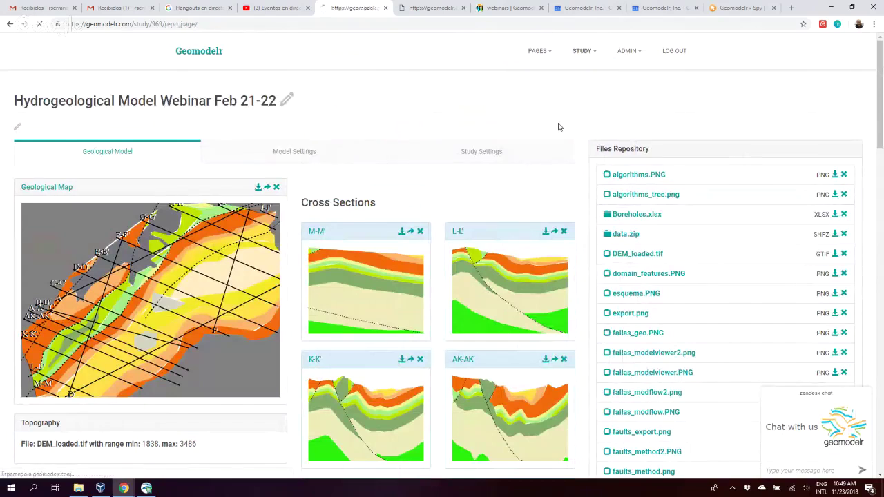
{"action": "mouse_move", "coordinate": [582, 56]}
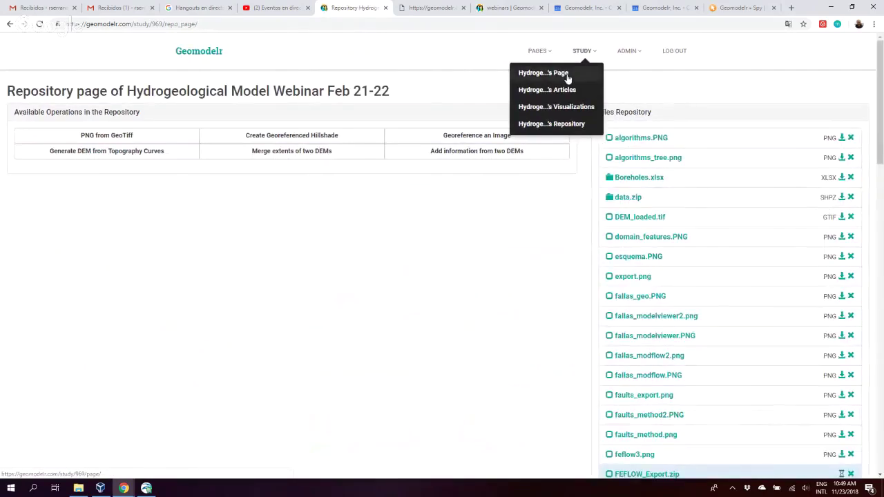
{"action": "left_click", "coordinate": [566, 74]}
{"action": "scroll", "coordinate": [682, 217], "scroll_direction": "down", "scroll_amount": 10}
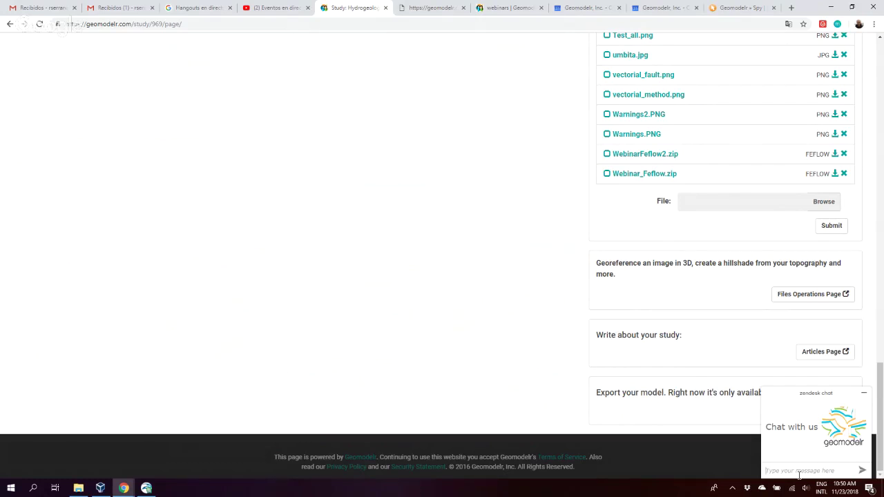
{"action": "left_click", "coordinate": [865, 397]}
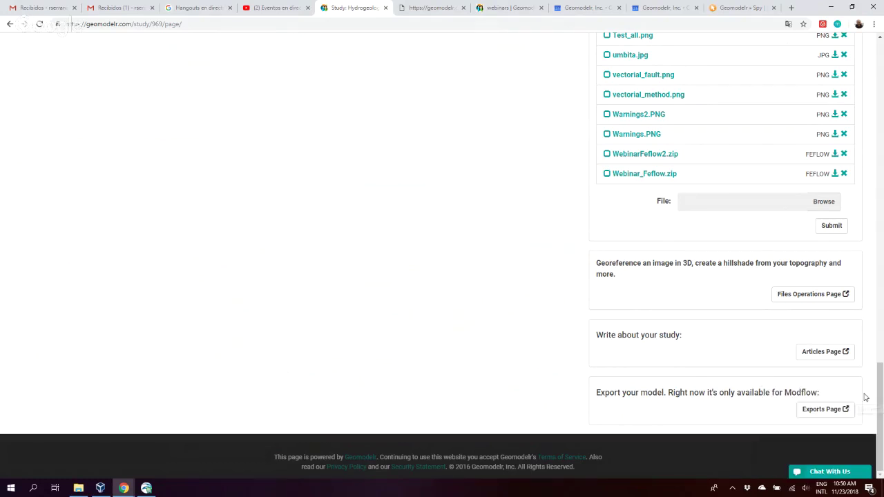
{"action": "left_click", "coordinate": [812, 414]}
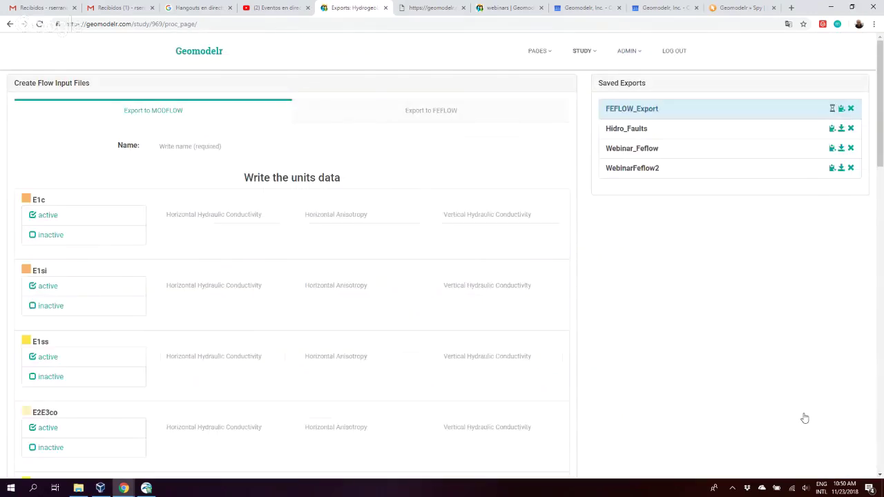
{"action": "left_click", "coordinate": [469, 112]}
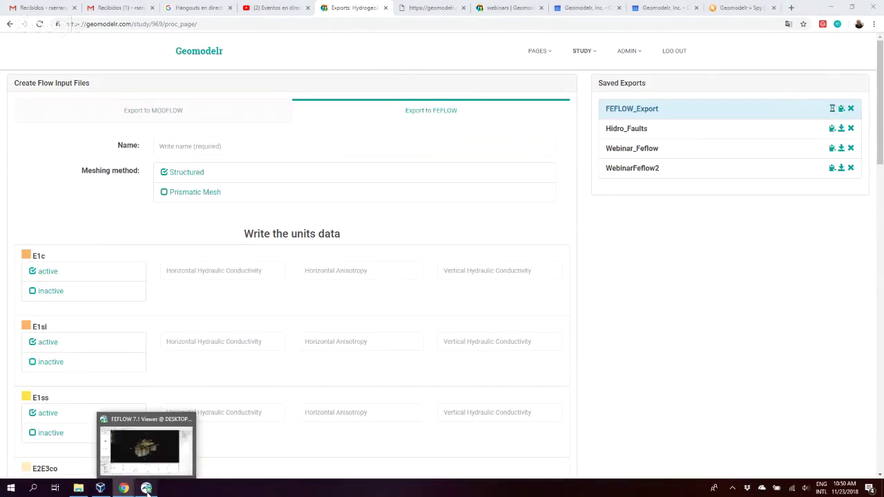
Step: Switch to FEFLOW 7.1 Viewer and inspect the adaptive mesh refinement of the Model Adaptive surface up close
{"action": "left_click", "coordinate": [147, 489]}
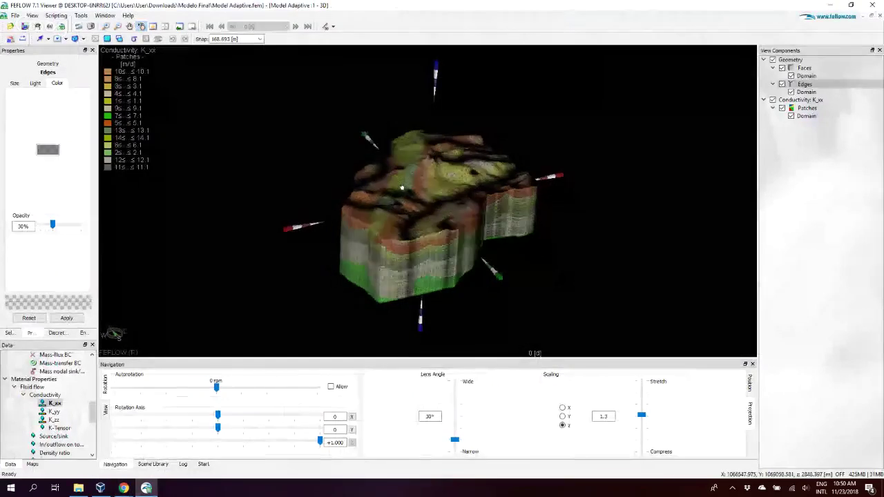
{"action": "left_click_drag", "start_coordinate": [408, 194], "coordinate": [386, 184]}
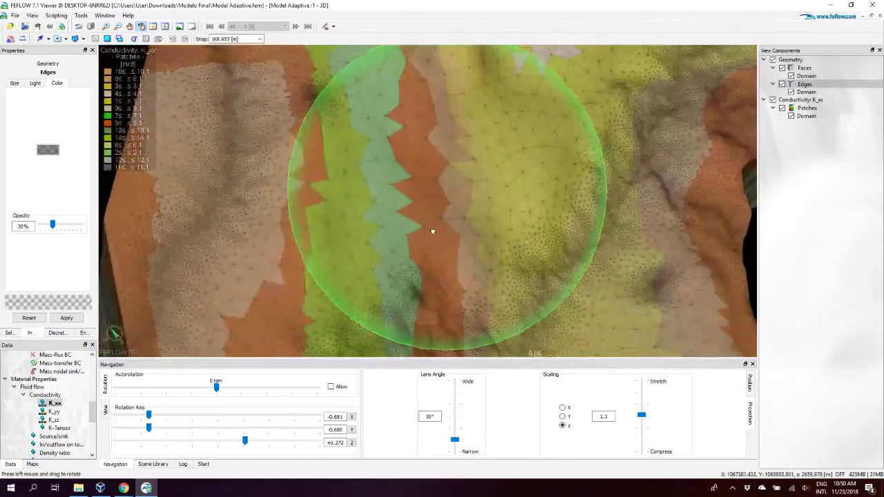
{"action": "left_click_drag", "start_coordinate": [432, 231], "coordinate": [394, 148]}
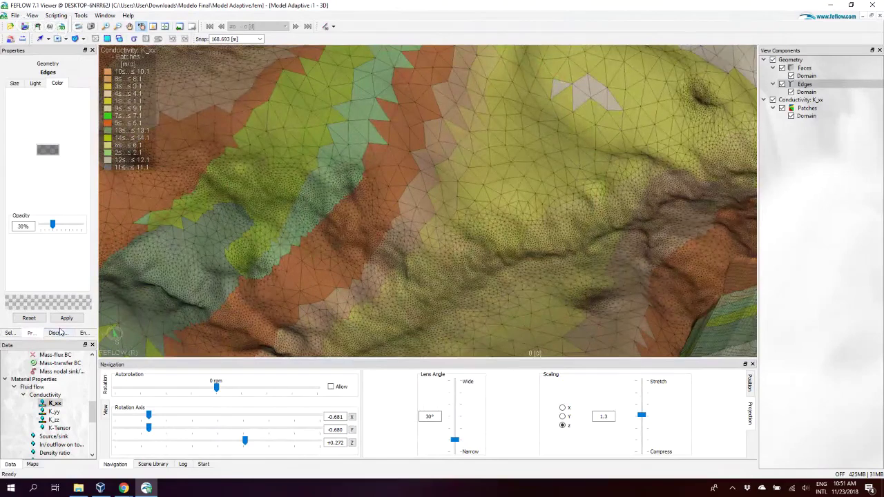
Step: Show the model's stored selections in a wider list and highlight the E2p element selection
{"action": "left_click", "coordinate": [11, 333]}
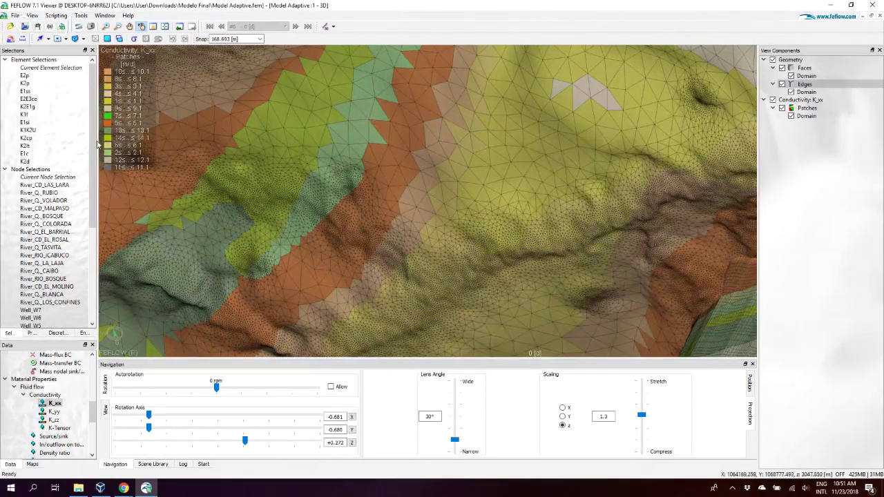
{"action": "left_click_drag", "start_coordinate": [99, 143], "coordinate": [195, 143]}
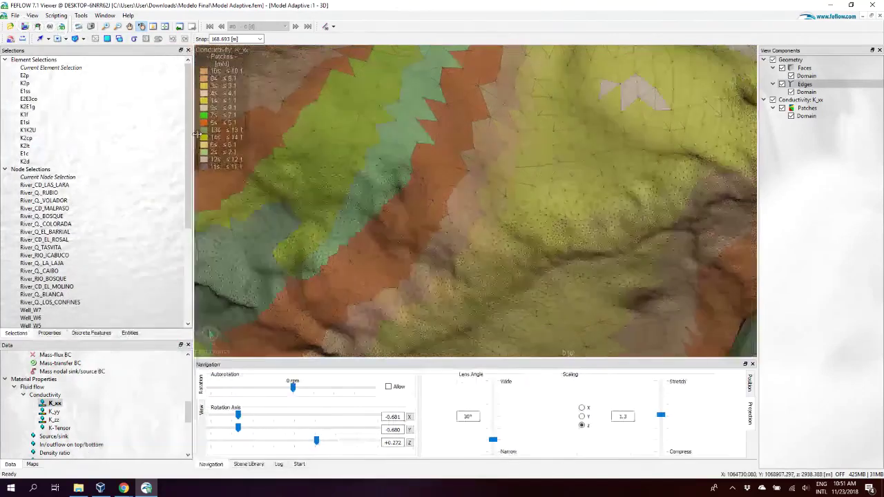
{"action": "left_click", "coordinate": [32, 77]}
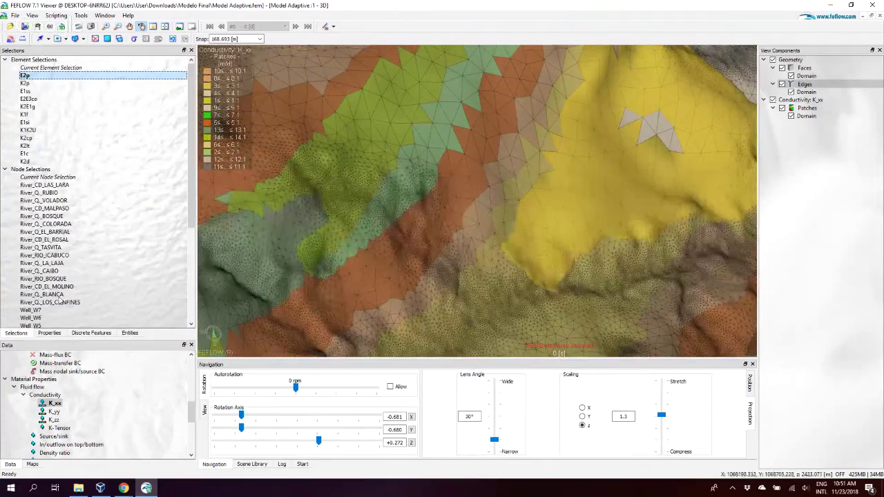
Step: Highlight the river node selections River_CD_LAS_LARA, River_Q_EL_BARRIAL and River_Q_LA_LAJA on the whole model
{"action": "left_click", "coordinate": [45, 185]}
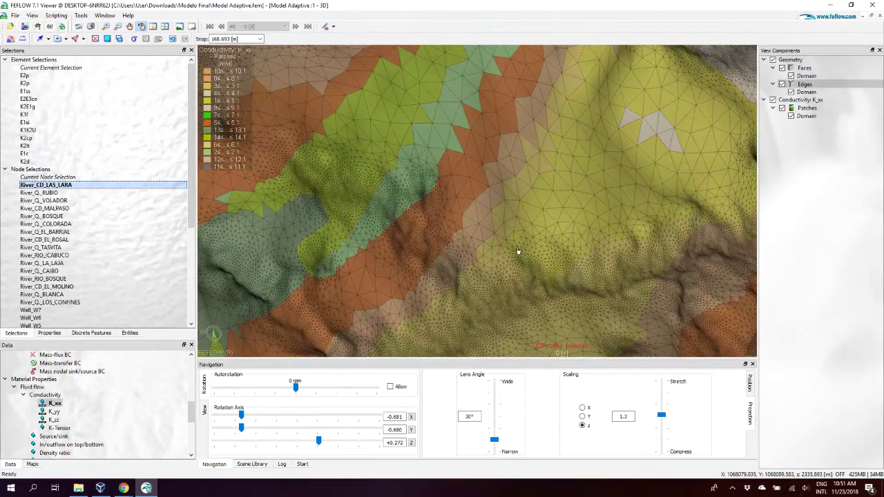
{"action": "left_click_drag", "start_coordinate": [518, 252], "coordinate": [528, 354]}
{"action": "left_click", "coordinate": [95, 232]}
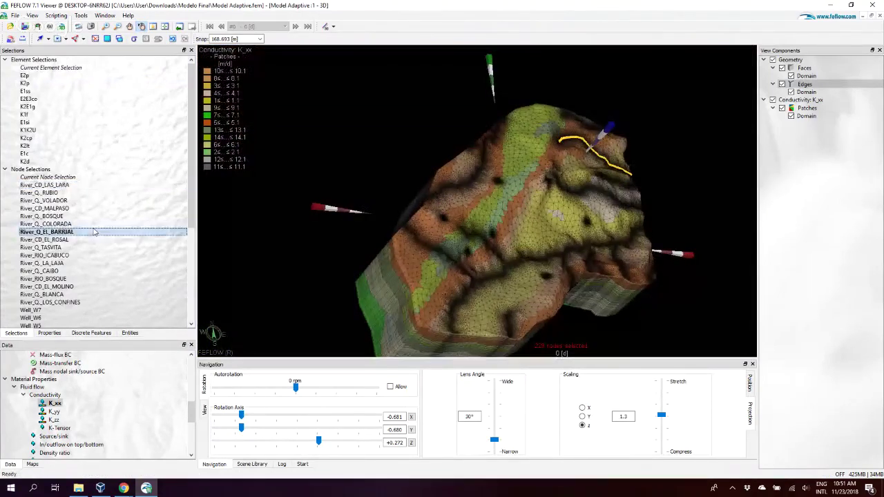
{"action": "left_click", "coordinate": [78, 263]}
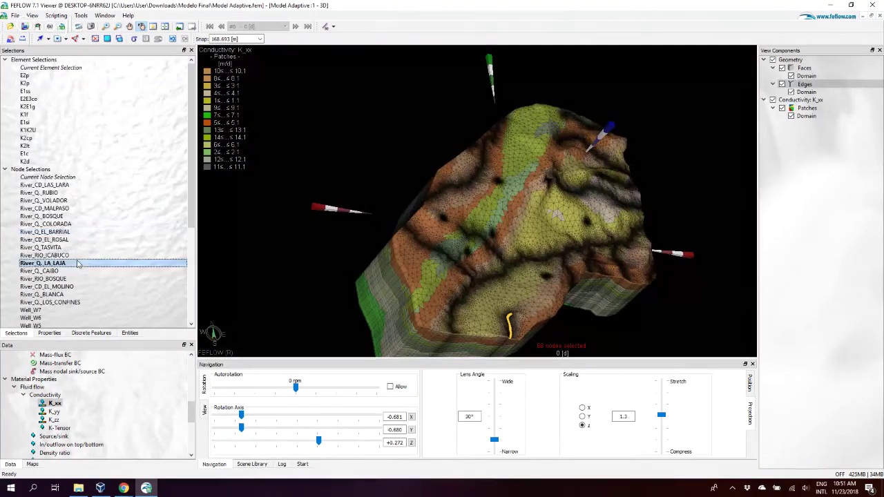
Step: Highlight the Well_W7 node selection and inspect the well's location on the rotated model
{"action": "left_click_drag", "start_coordinate": [193, 202], "coordinate": [194, 294]}
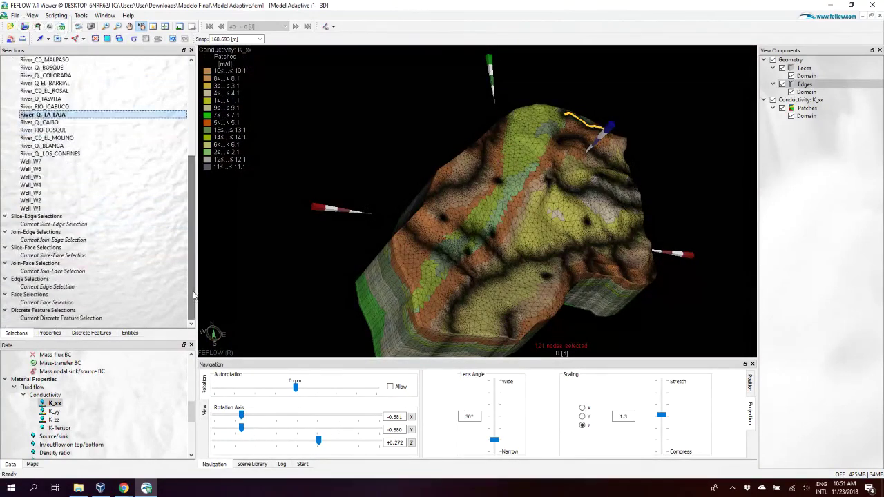
{"action": "left_click", "coordinate": [69, 161]}
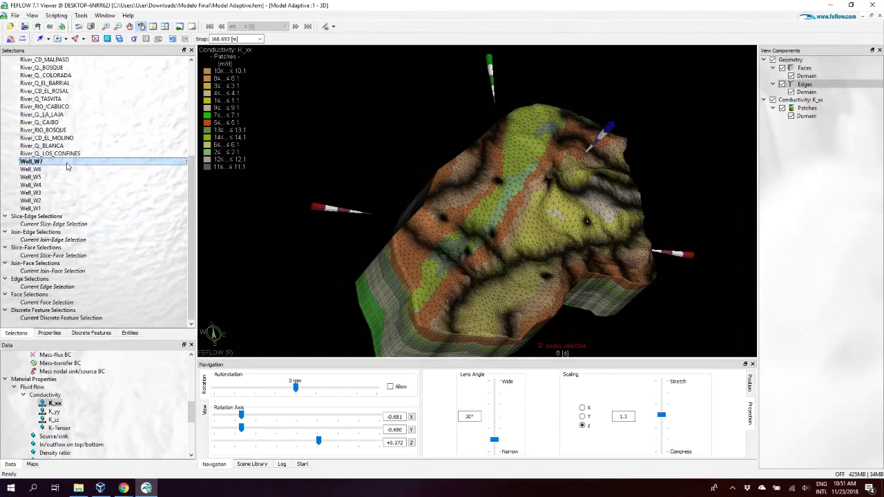
{"action": "mouse_move", "coordinate": [579, 230]}
{"action": "left_mouse_down"}
{"action": "mouse_move", "coordinate": [551, 202]}
{"action": "mouse_move", "coordinate": [529, 198]}
{"action": "mouse_move", "coordinate": [512, 234]}
{"action": "mouse_move", "coordinate": [611, 217]}
{"action": "mouse_move", "coordinate": [573, 221]}
{"action": "left_mouse_up"}
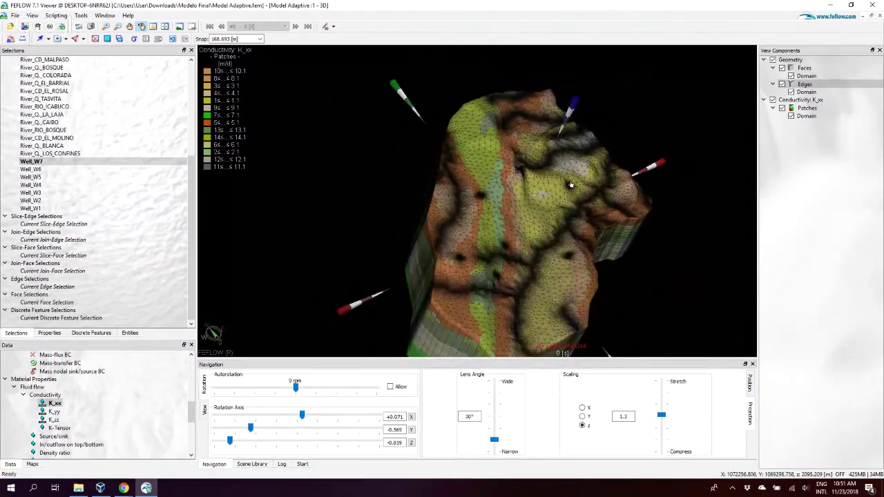